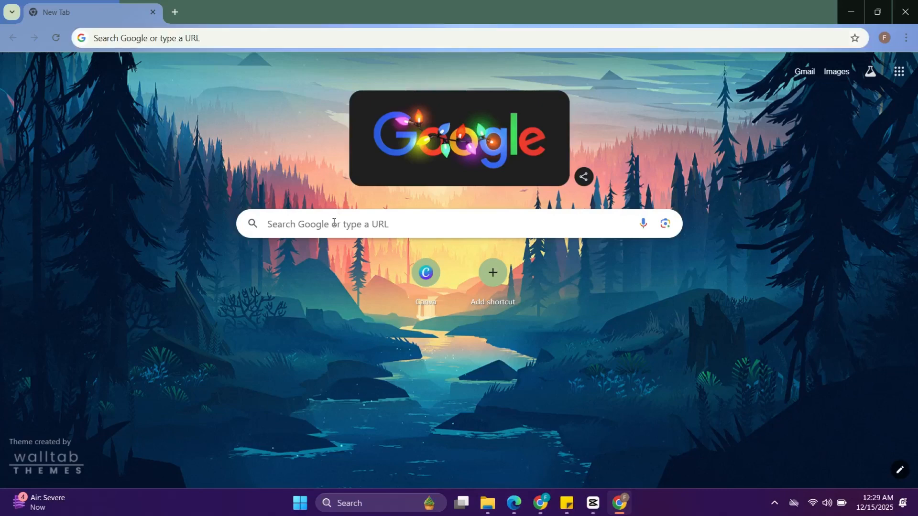
Search Google for PHP and open the downloads page of the official php.net site
text(P)
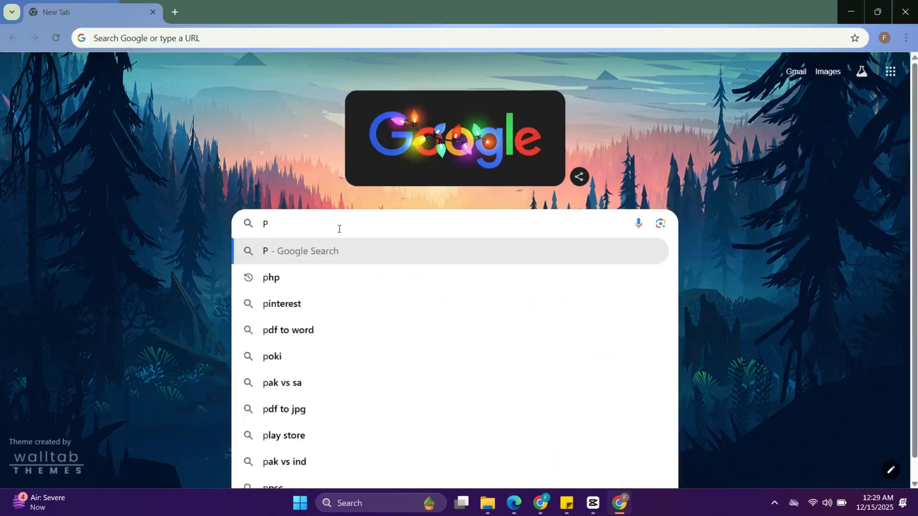
text(HP)
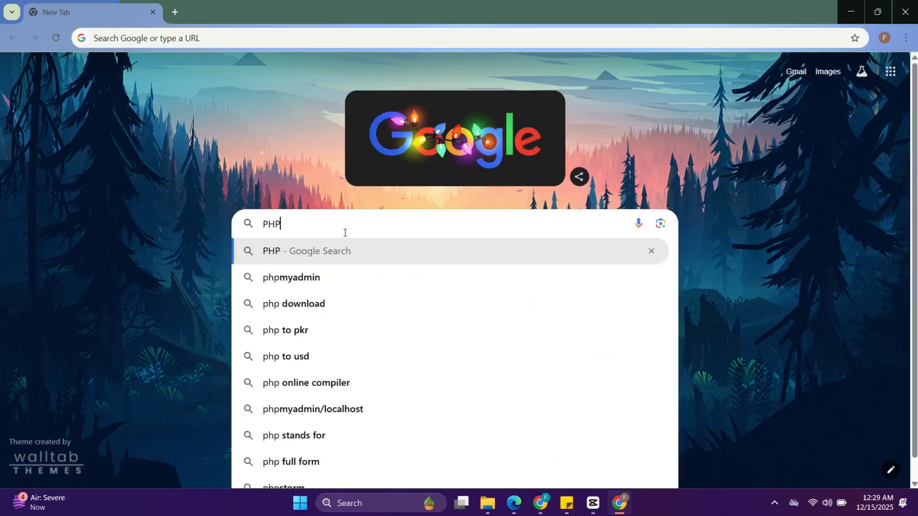
key(Return)
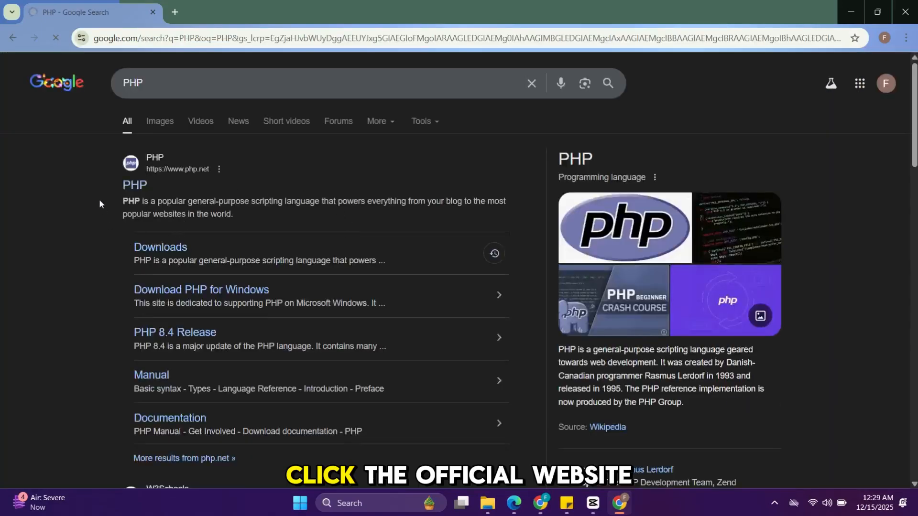
click(133, 186)
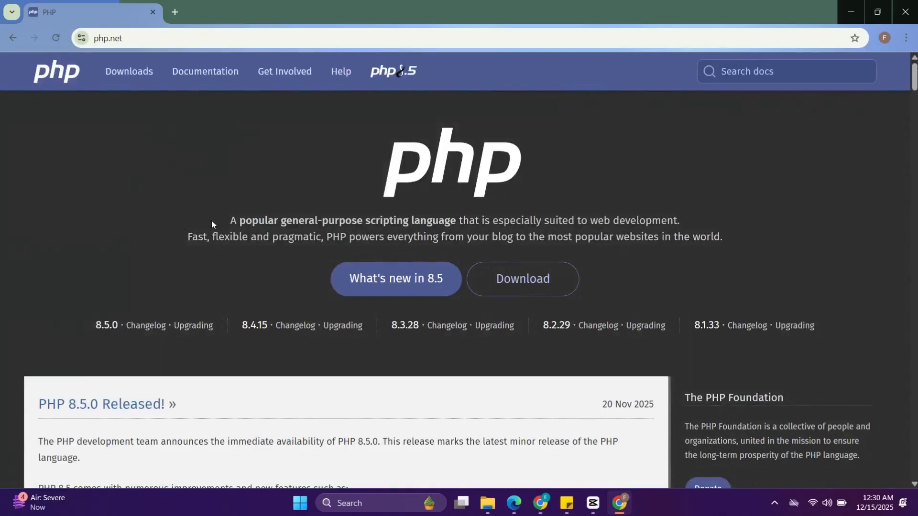
click(139, 73)
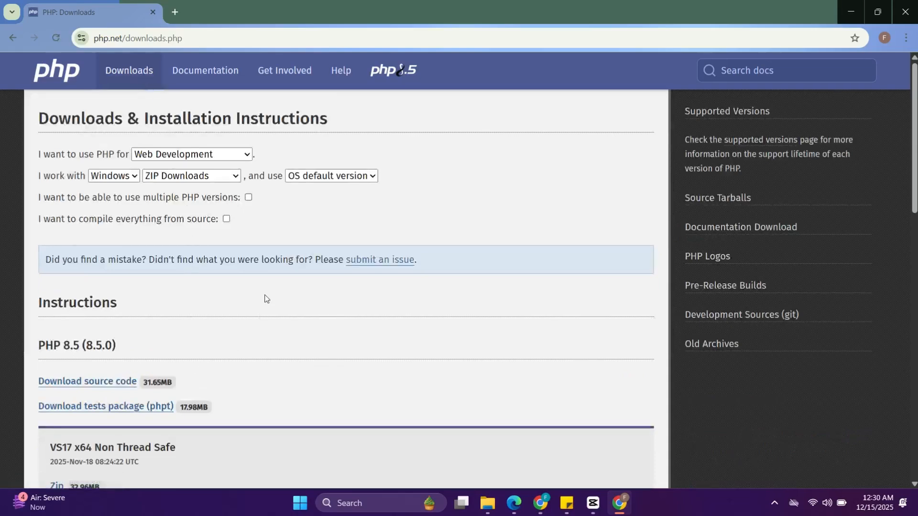
Download the PHP 8.5.0 VS17 x64 Thread Safe zip package
scroll(266, 299, down, 3)
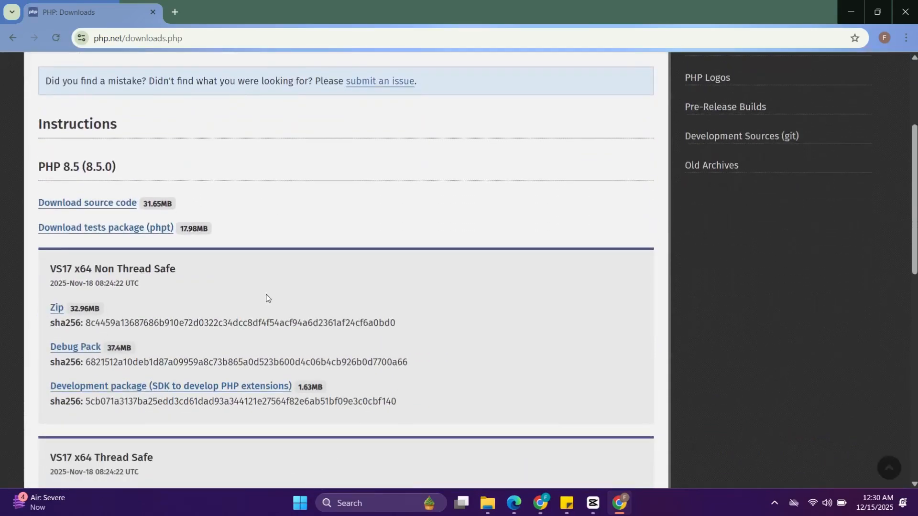
scroll(268, 286, down, 2)
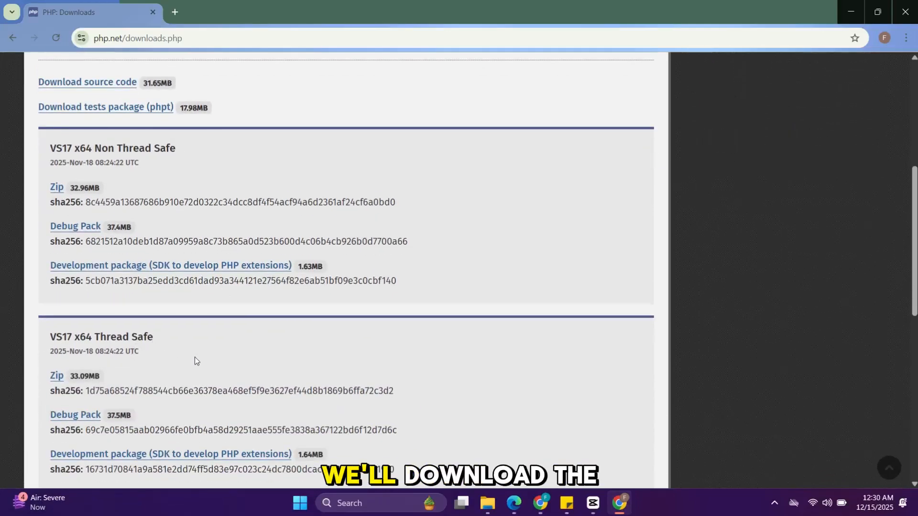
scroll(195, 356, down, 1)
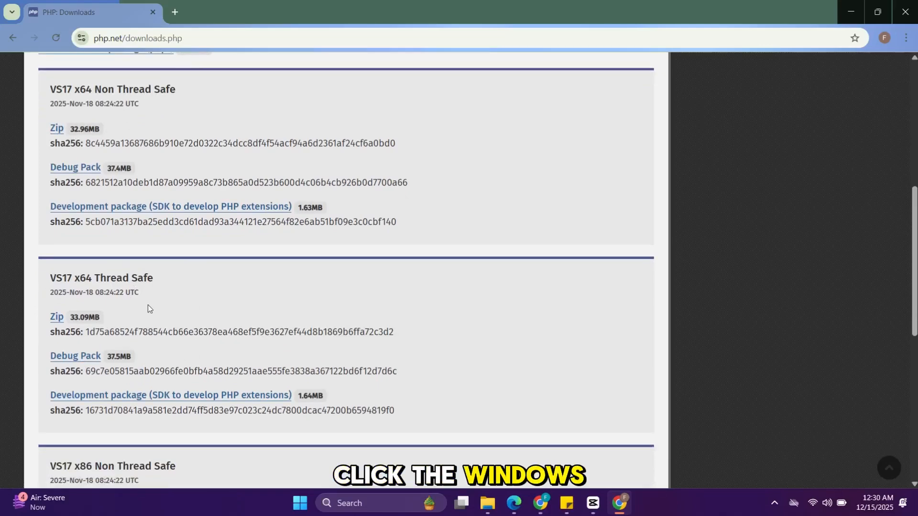
click(61, 319)
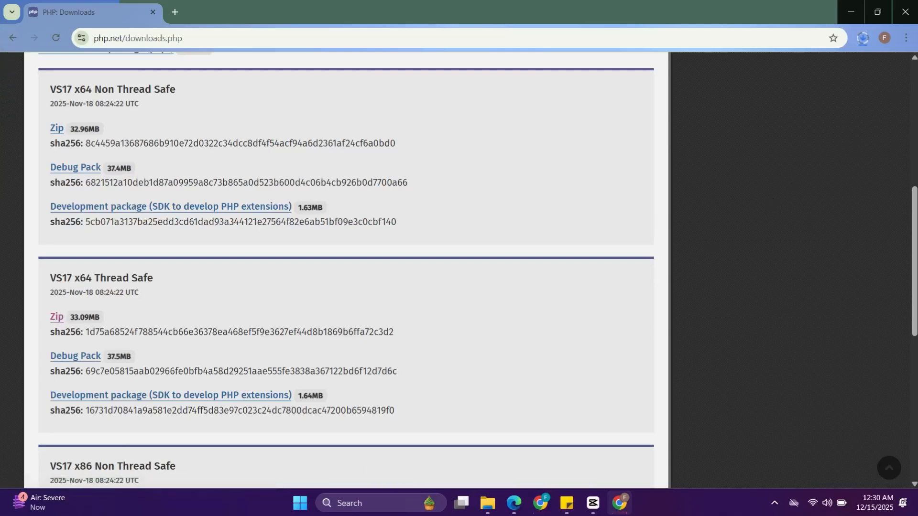
Show the downloaded php-8.5.0-Win32-vs17-x64 zip file in its folder from the browser's recent downloads
click(860, 42)
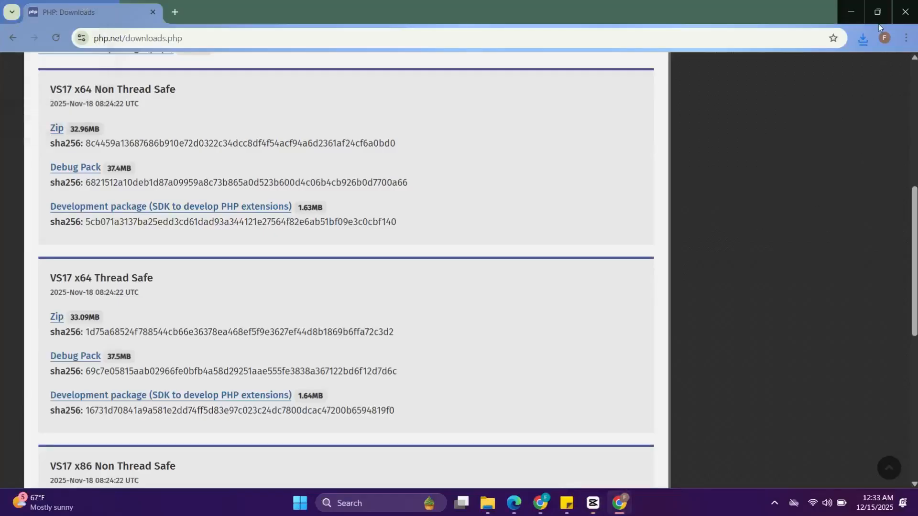
click(861, 38)
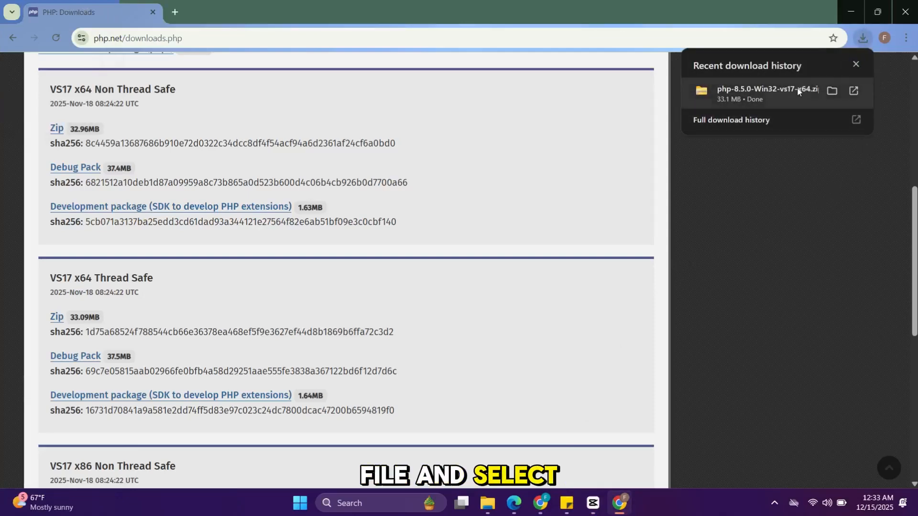
click(835, 91)
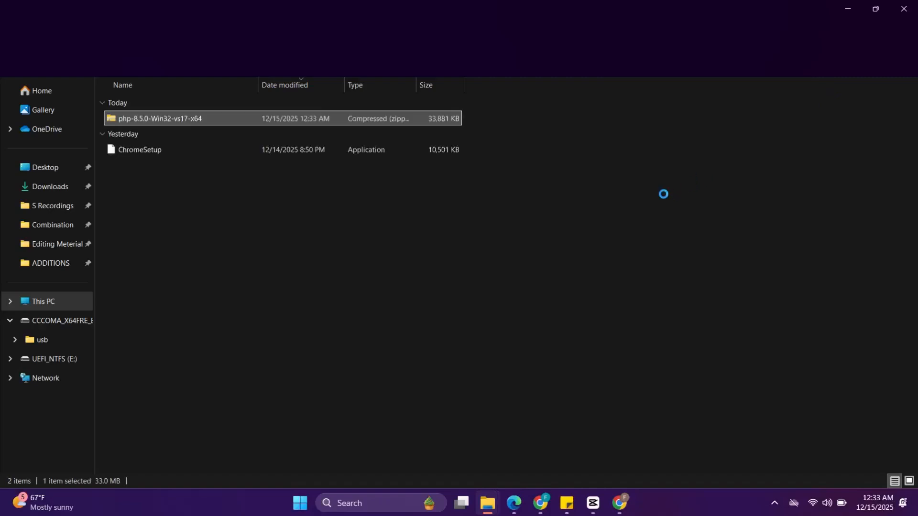
click(179, 196)
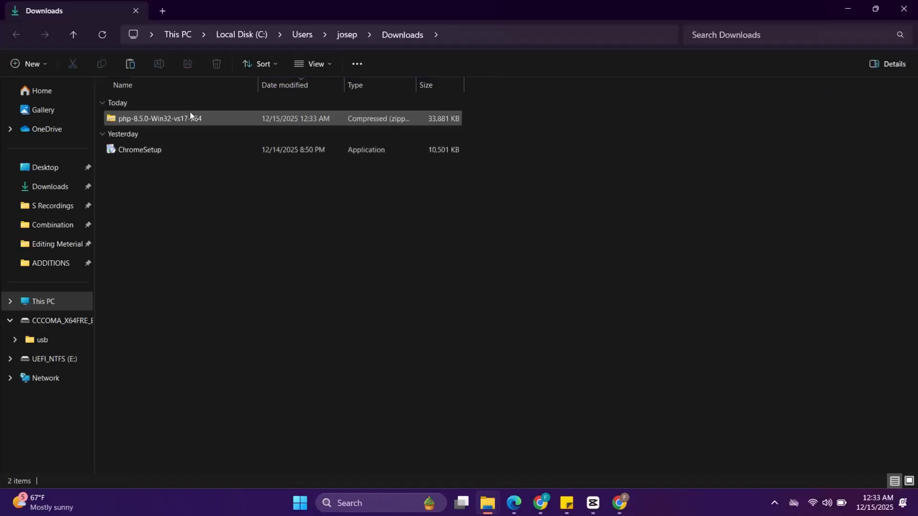
Extract the whole php-8.5.0-Win32-vs17-x64 zip to the default Downloads subfolder, with showing extracted files on completion turned off
click(169, 118)
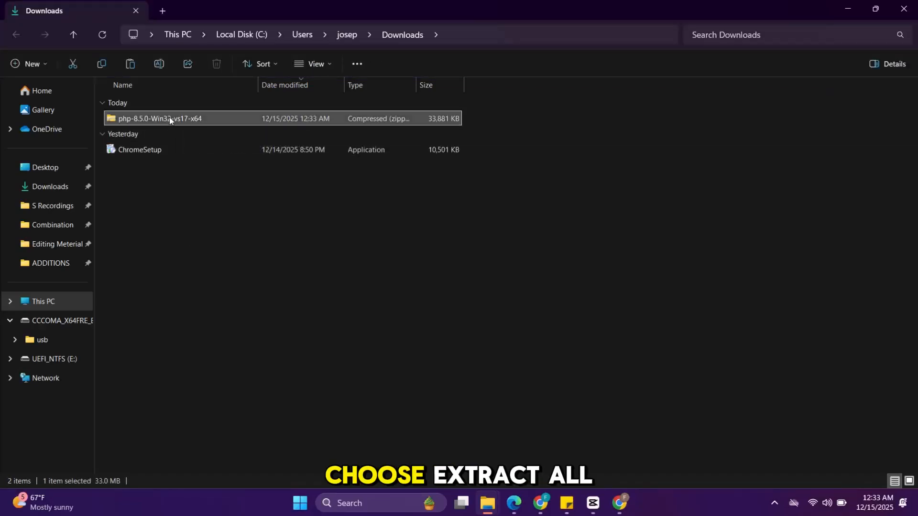
right_click(170, 118)
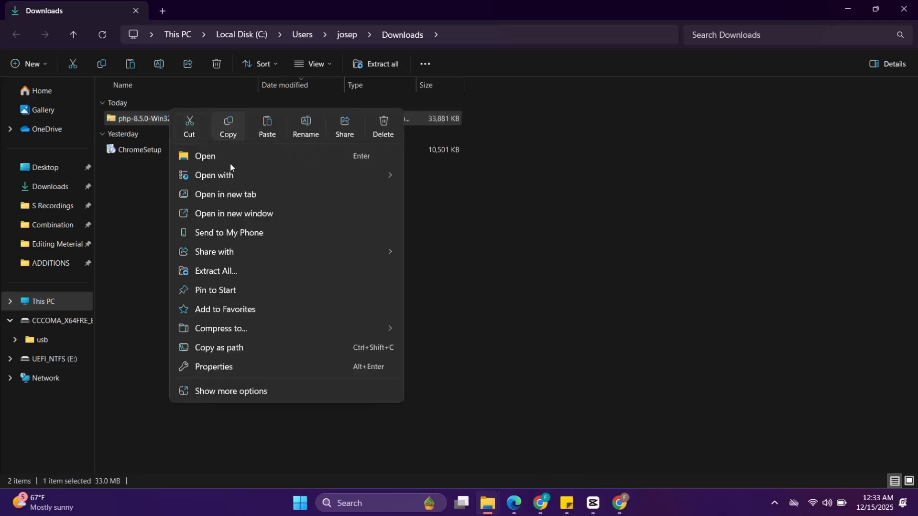
click(227, 270)
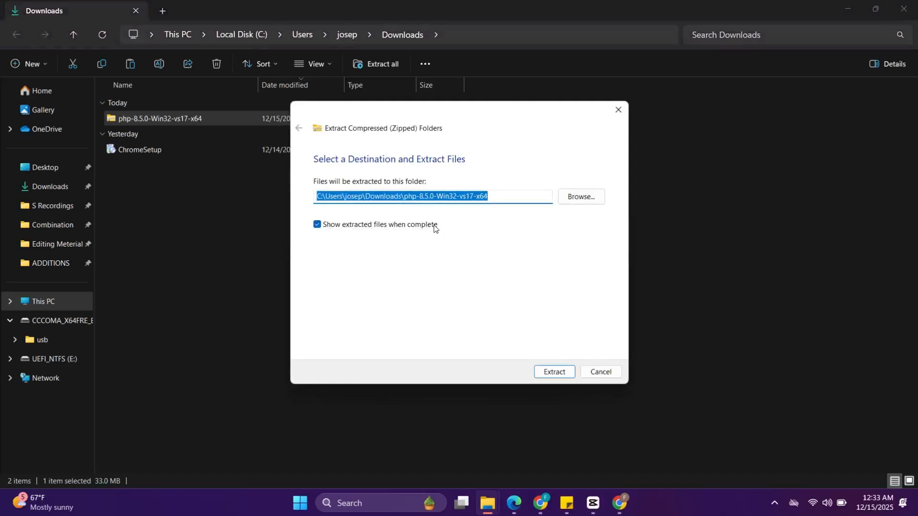
click(434, 226)
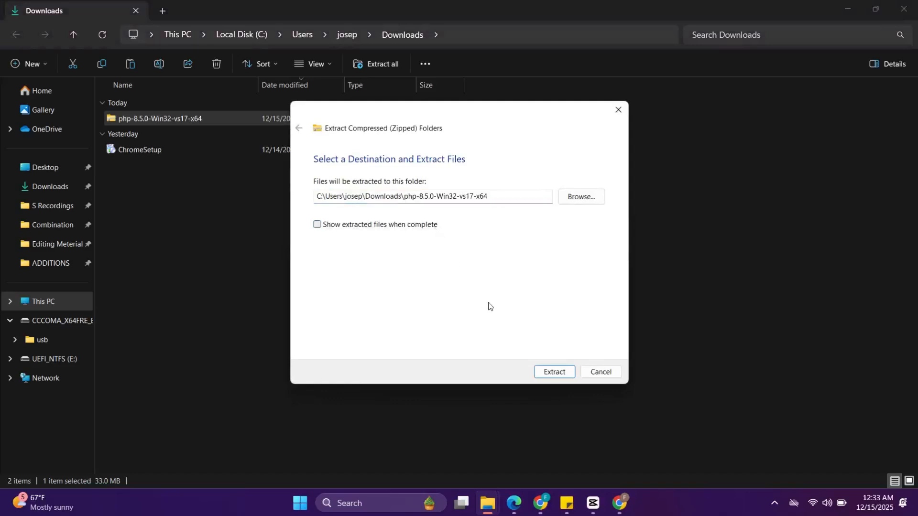
click(555, 372)
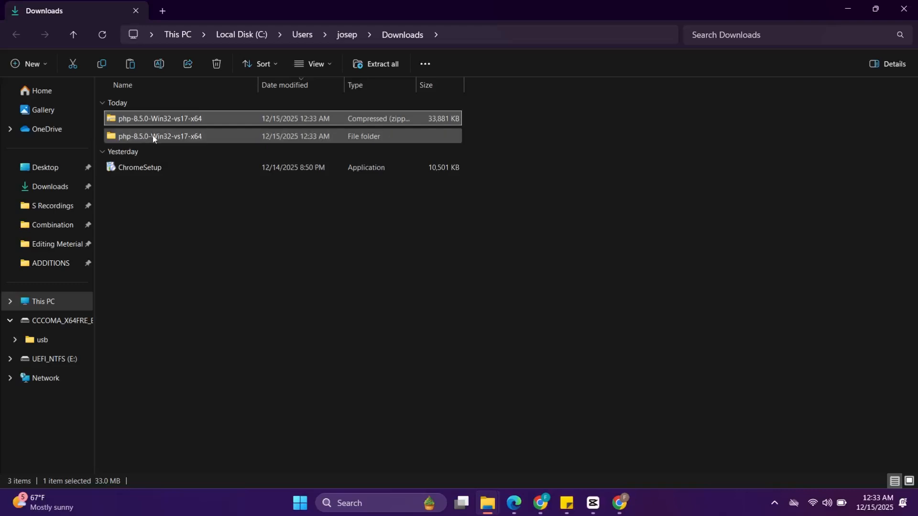
Rename the extracted PHP folder in Downloads as php-8.5.0
click(169, 138)
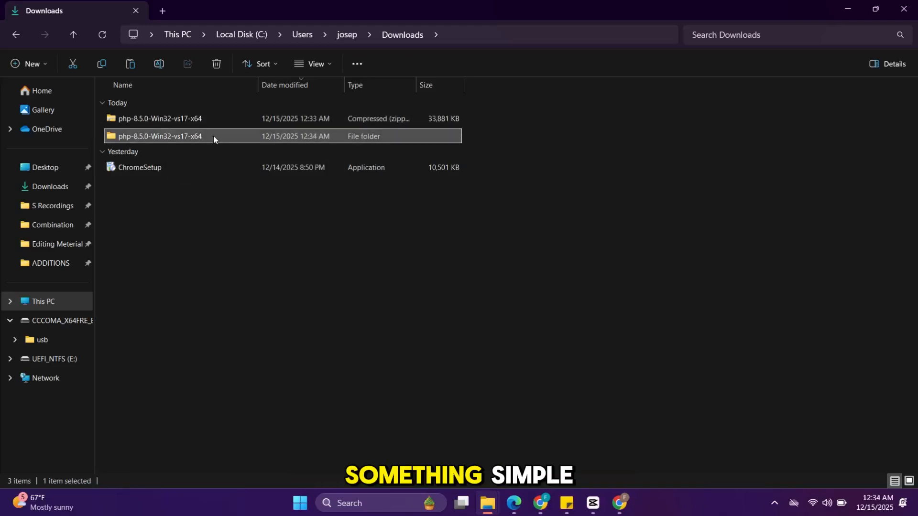
right_click(214, 137)
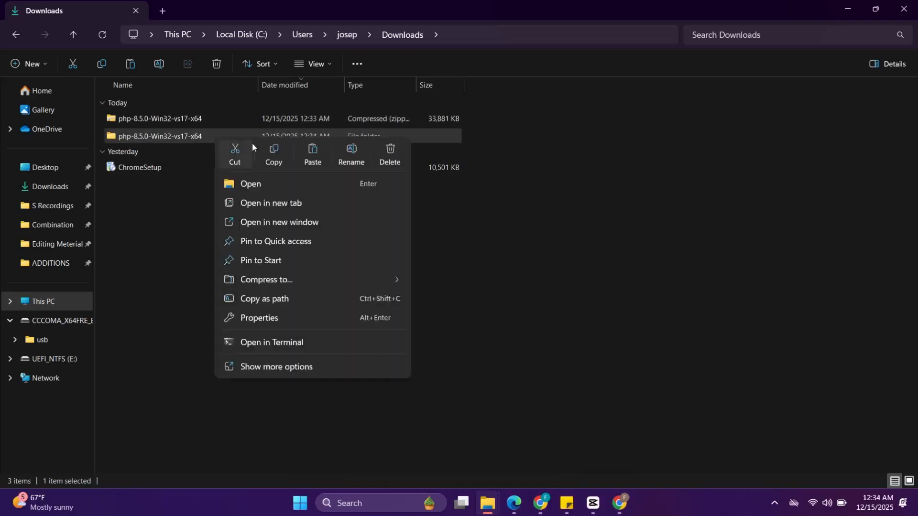
click(348, 152)
click(151, 137)
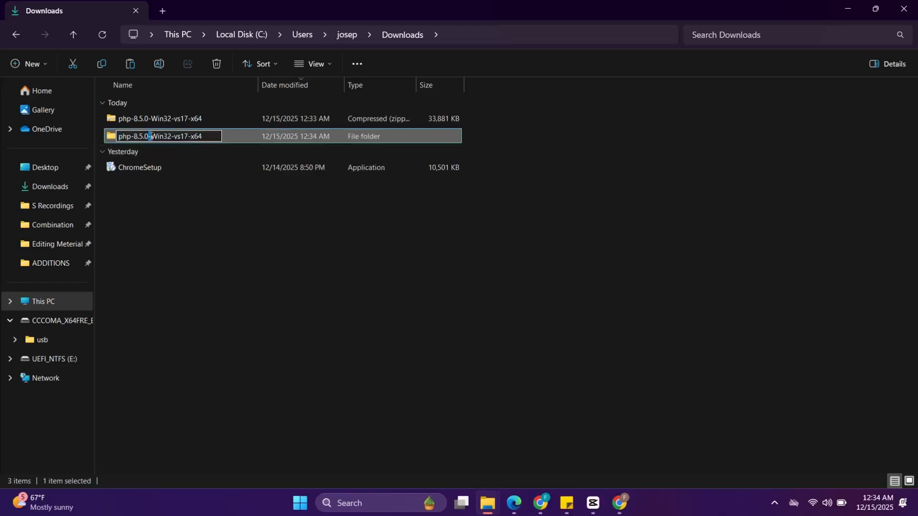
key(BackSpace)
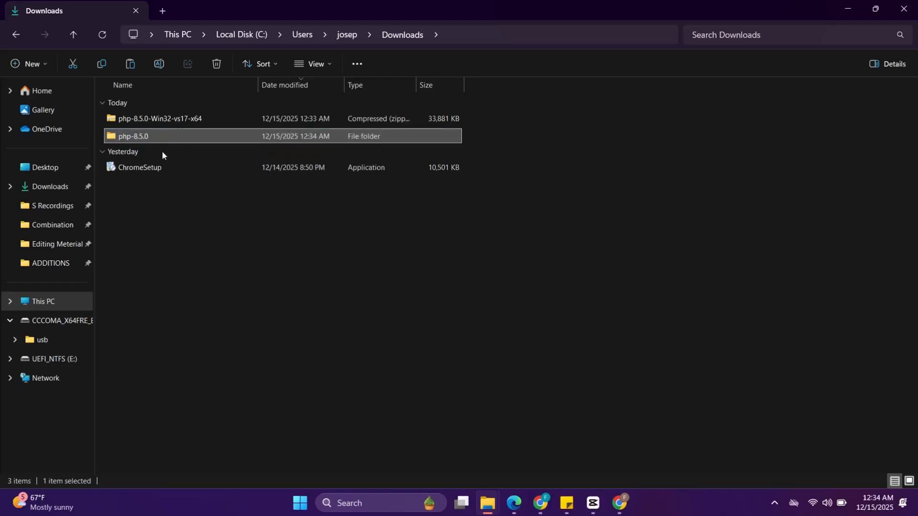
Copy the php-8.5.0 folder from Downloads into C:\Program Files, granting administrator permission for the copy
right_click(199, 135)
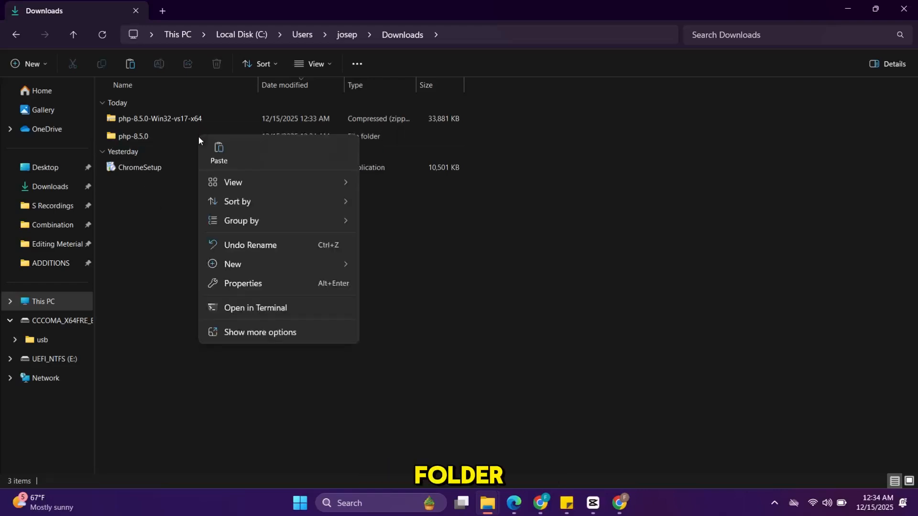
click(151, 139)
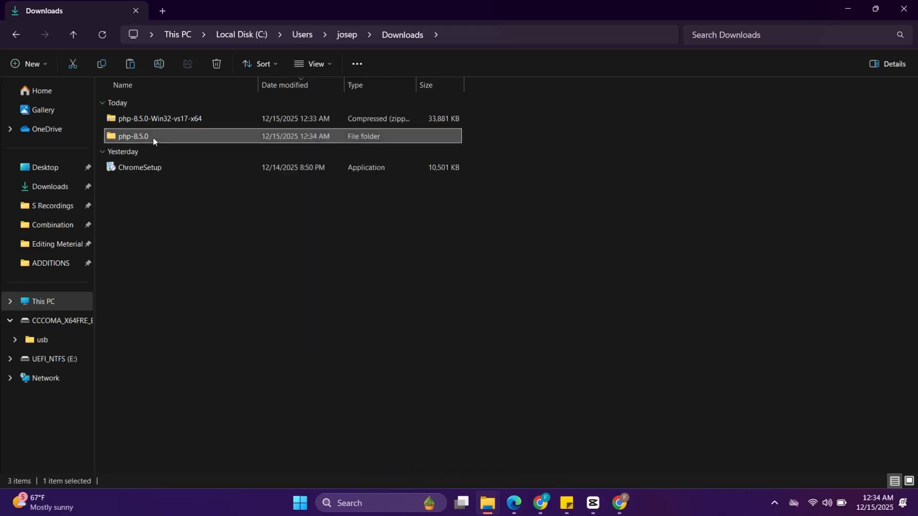
right_click(153, 138)
click(211, 162)
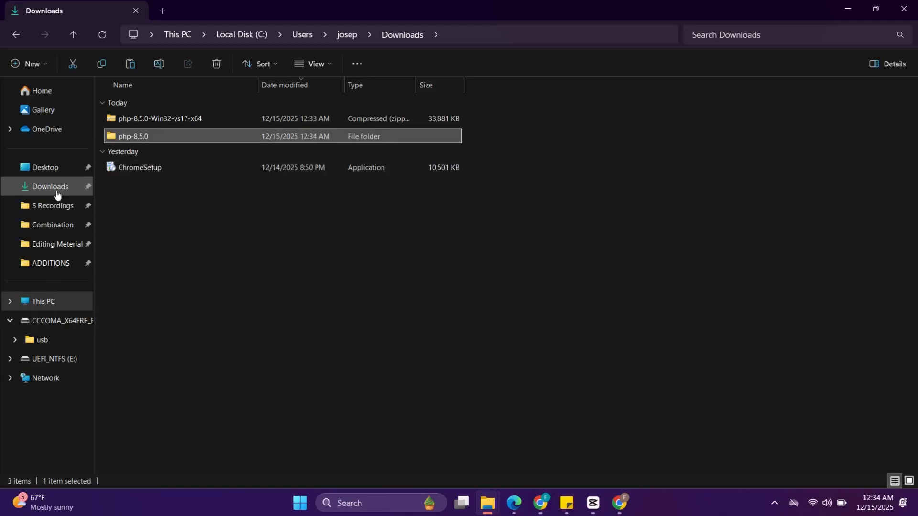
click(53, 302)
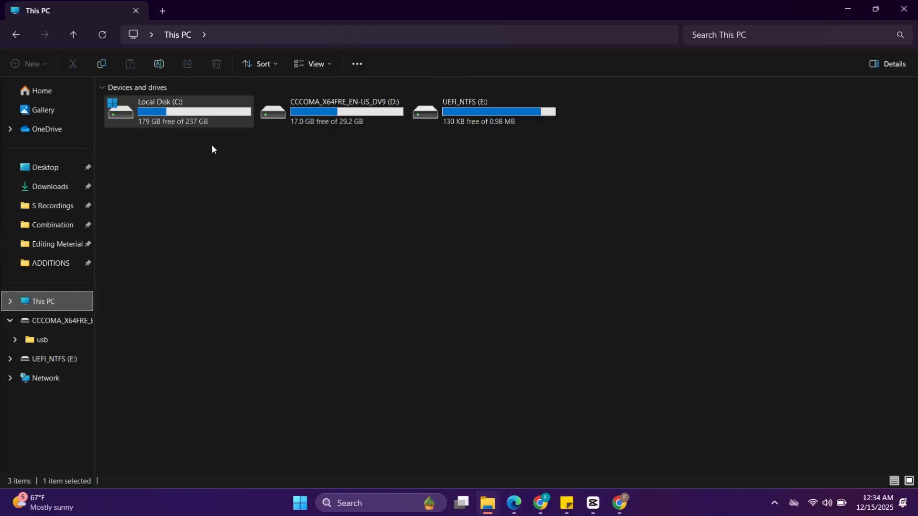
double_click(153, 116)
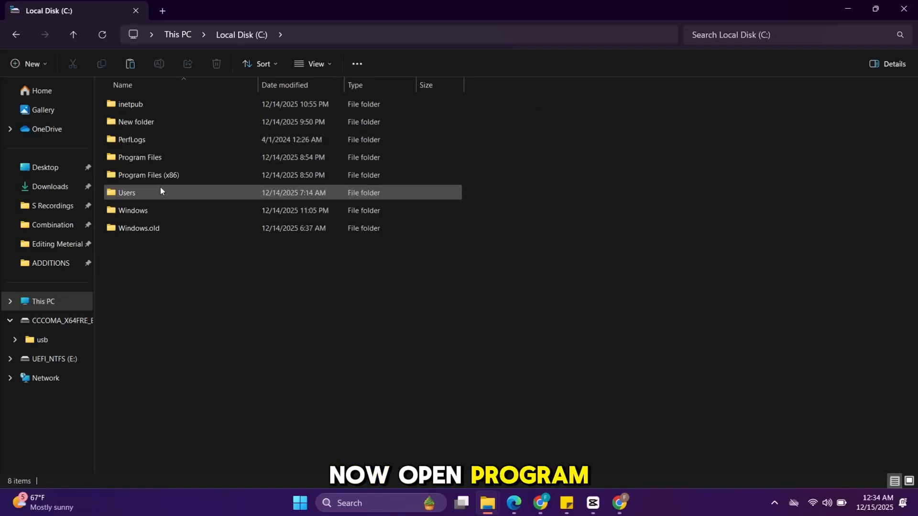
double_click(168, 160)
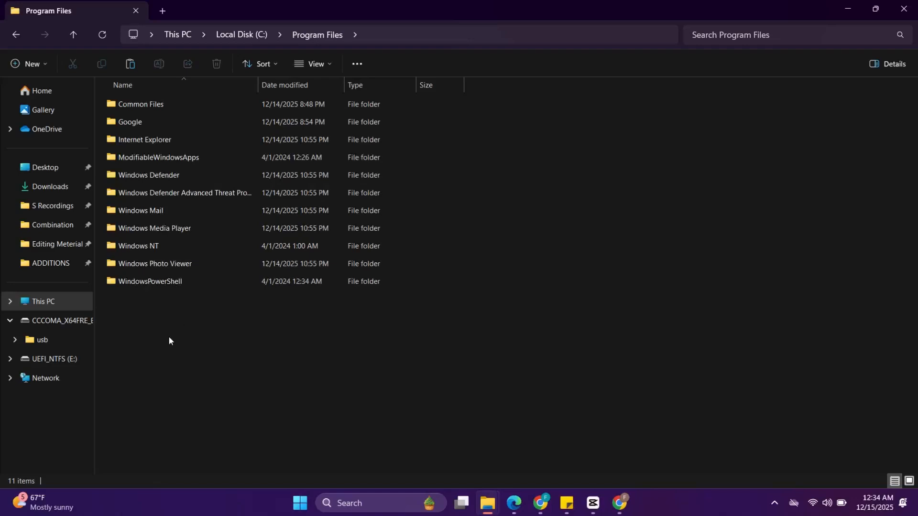
right_click(169, 319)
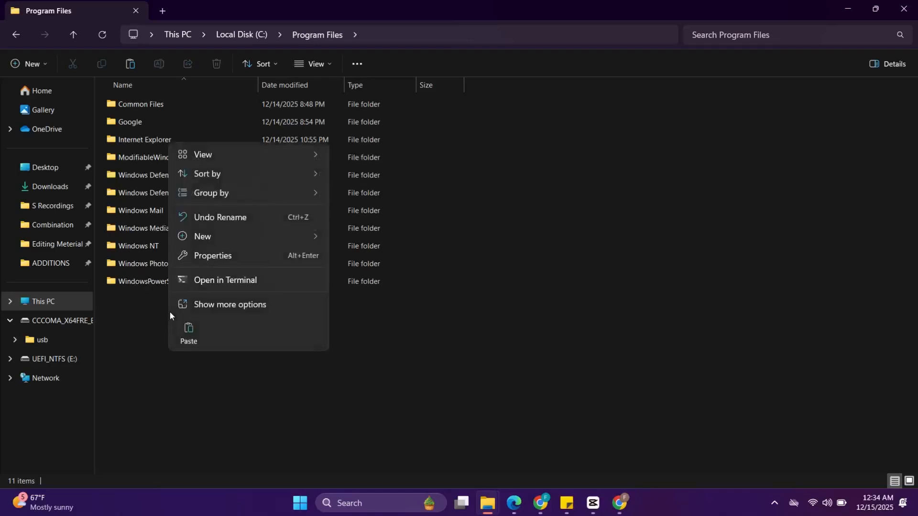
click(189, 333)
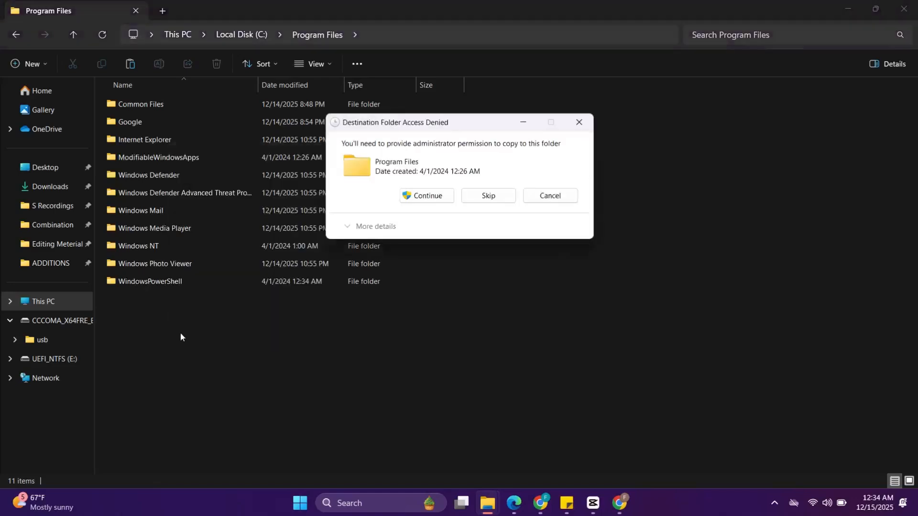
click(415, 197)
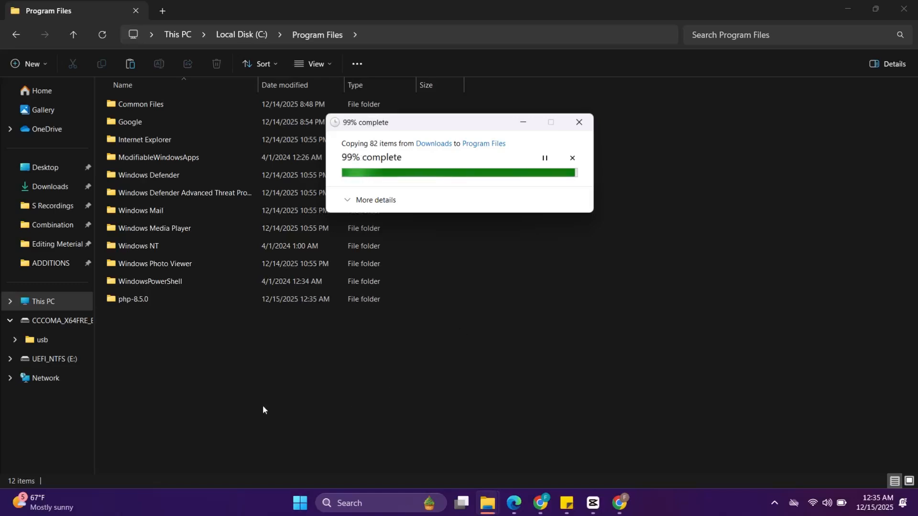
Open the php-8.5.0 folder in Program Files and copy its full path, C:\Program Files\php-8.5.0
double_click(155, 298)
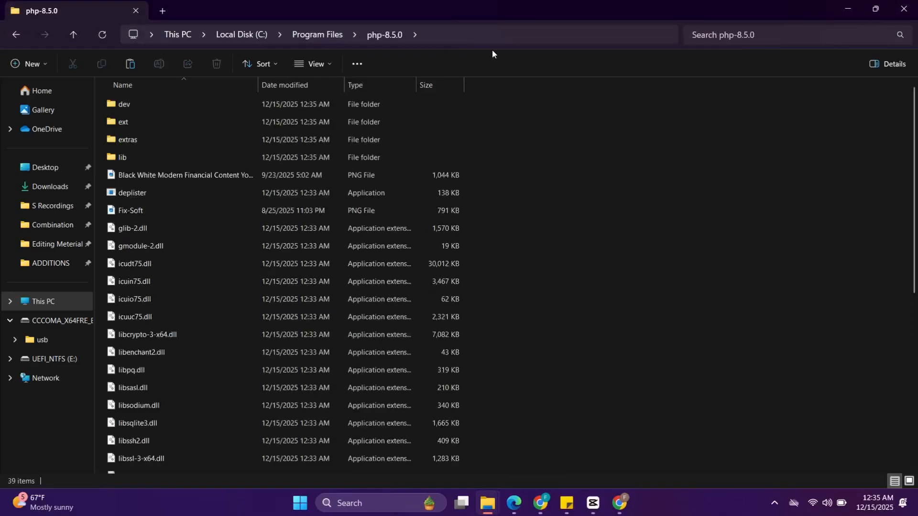
click(501, 36)
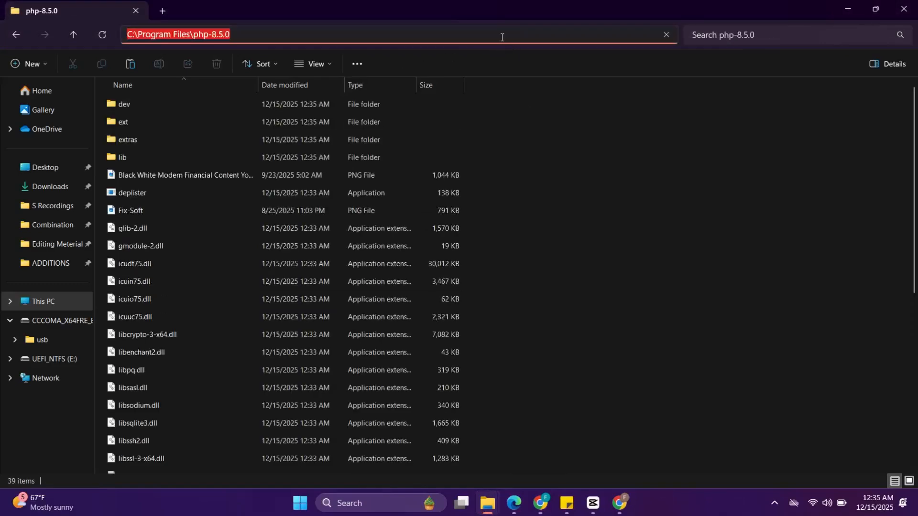
right_click(300, 35)
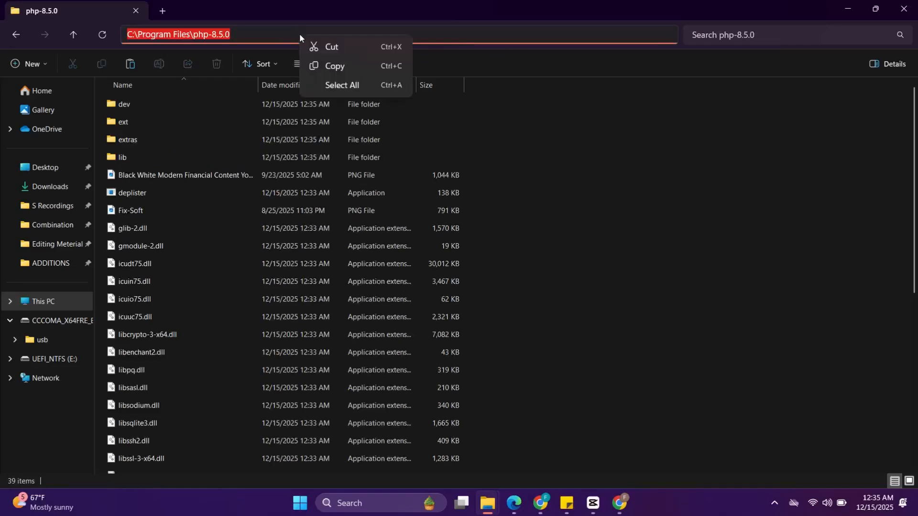
click(345, 63)
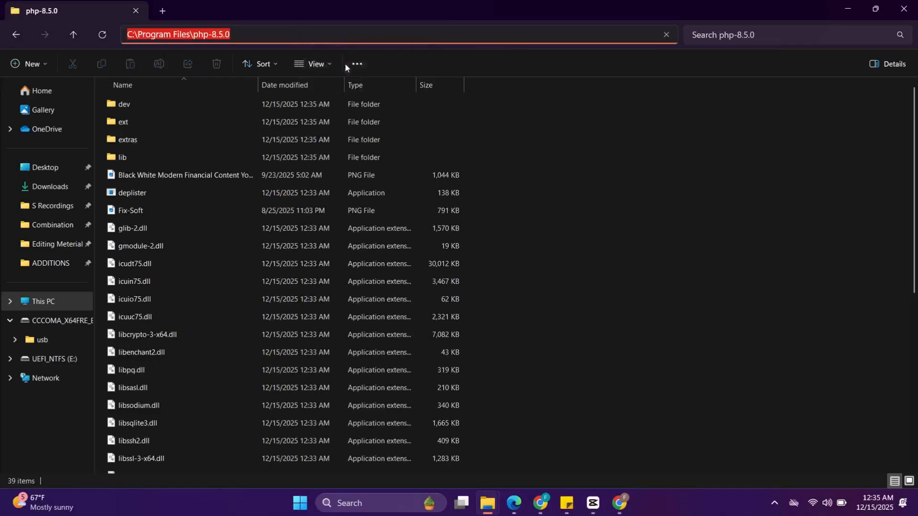
Clear the open windows from the desktop and open the Environment Variables dialog from the system's advanced properties
click(853, 5)
click(853, 7)
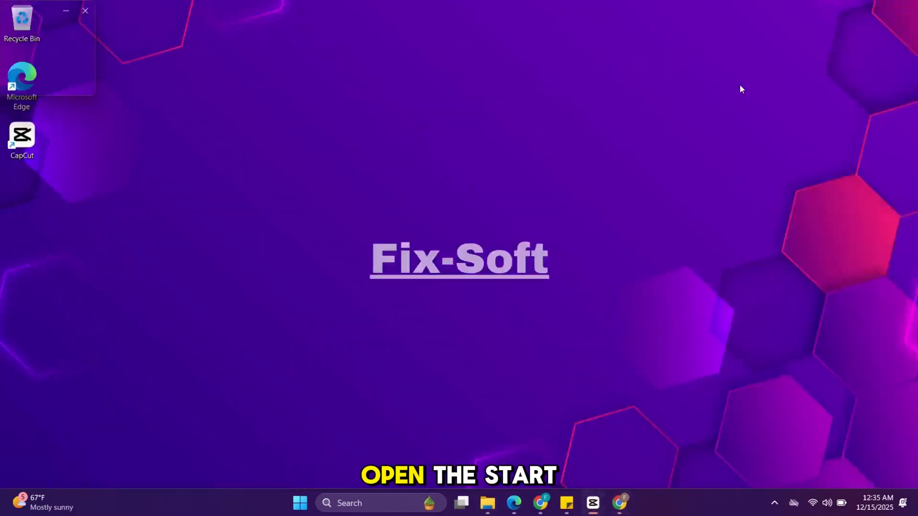
click(341, 504)
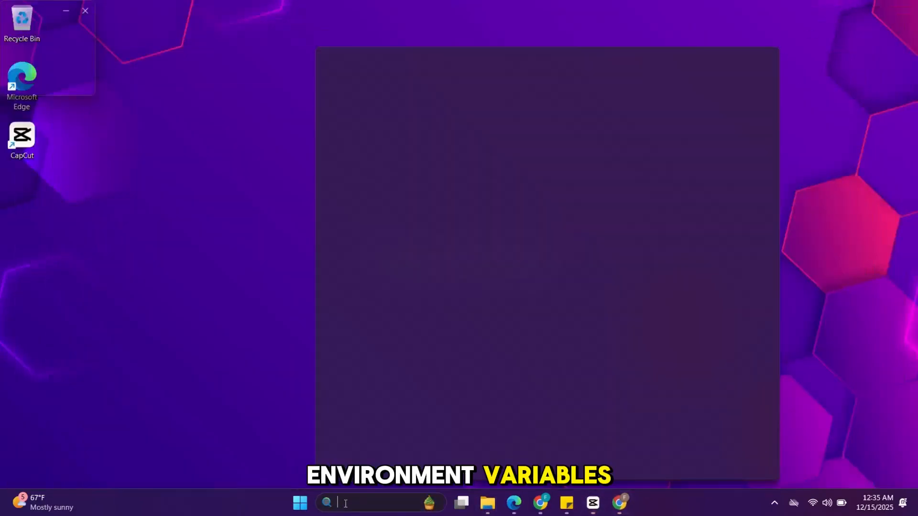
text(EN)
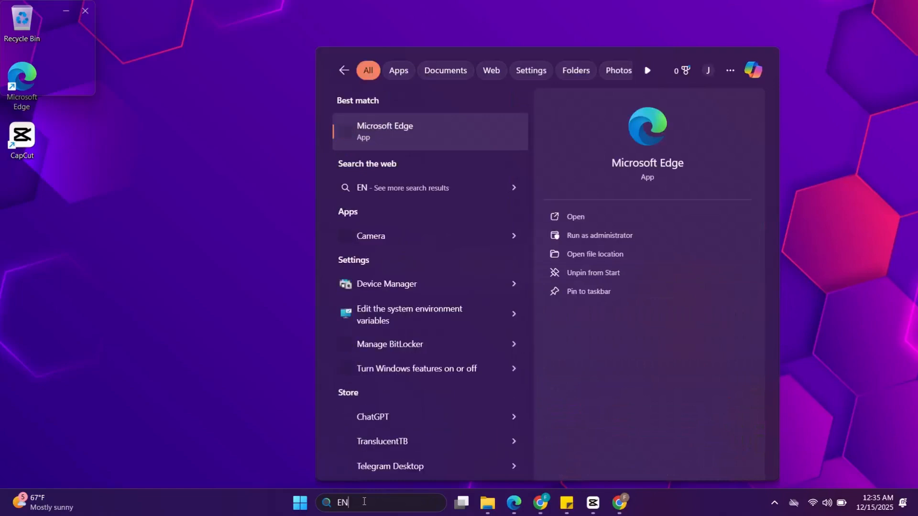
text(VI)
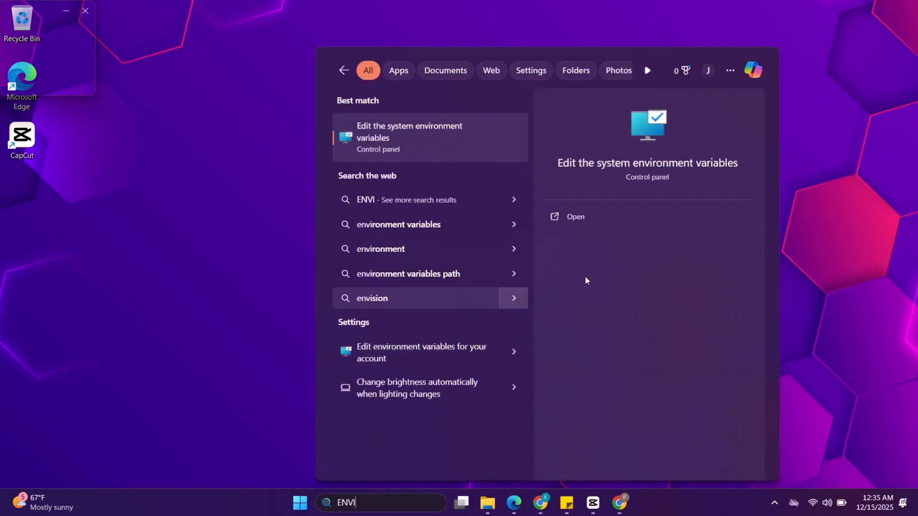
click(640, 167)
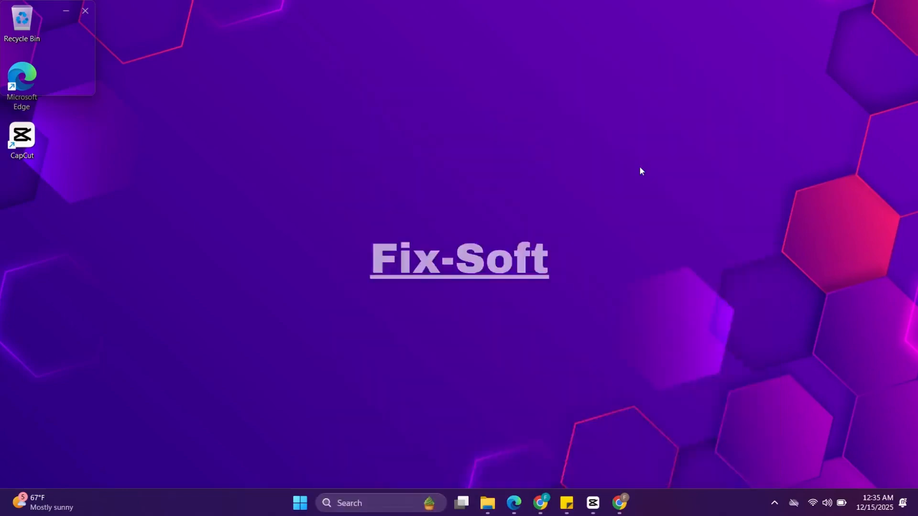
drag(162, 39, 429, 73)
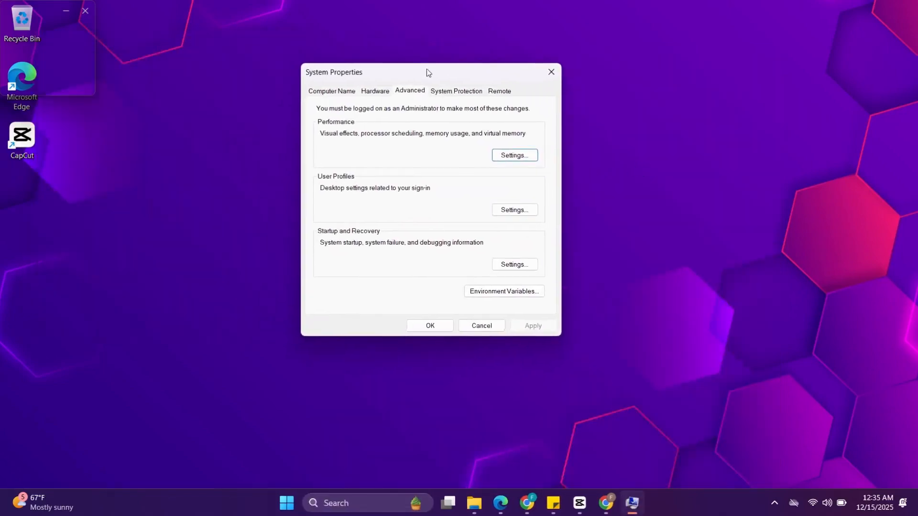
click(500, 291)
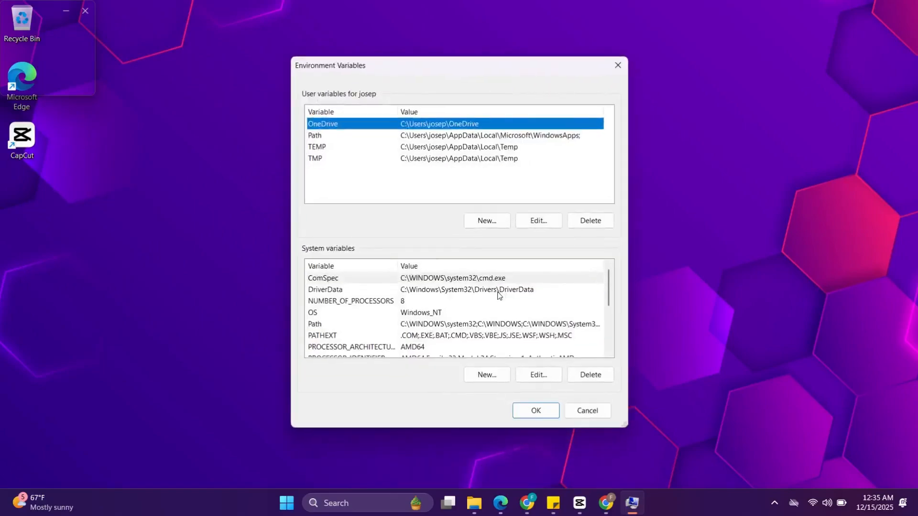
Add C:\Program Files\php-8.5.0 as a new entry in the system Path variable and confirm all open dialogs
double_click(418, 324)
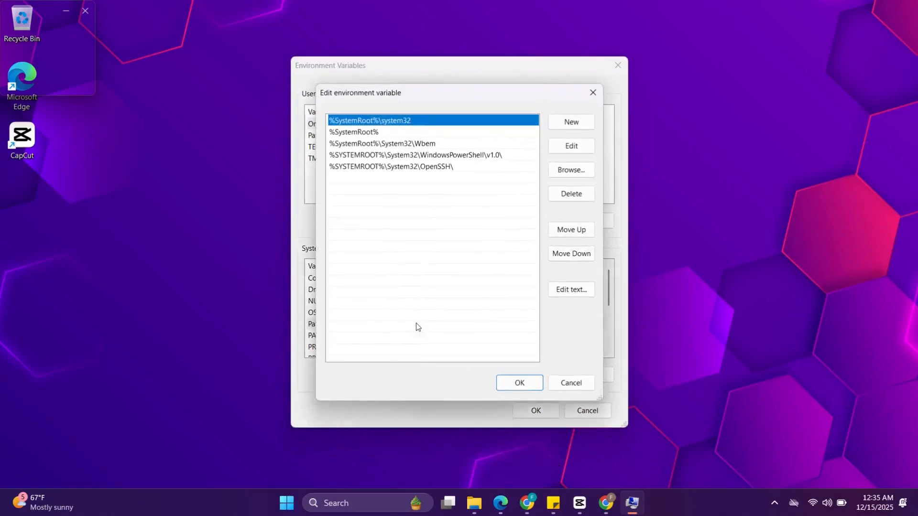
click(570, 123)
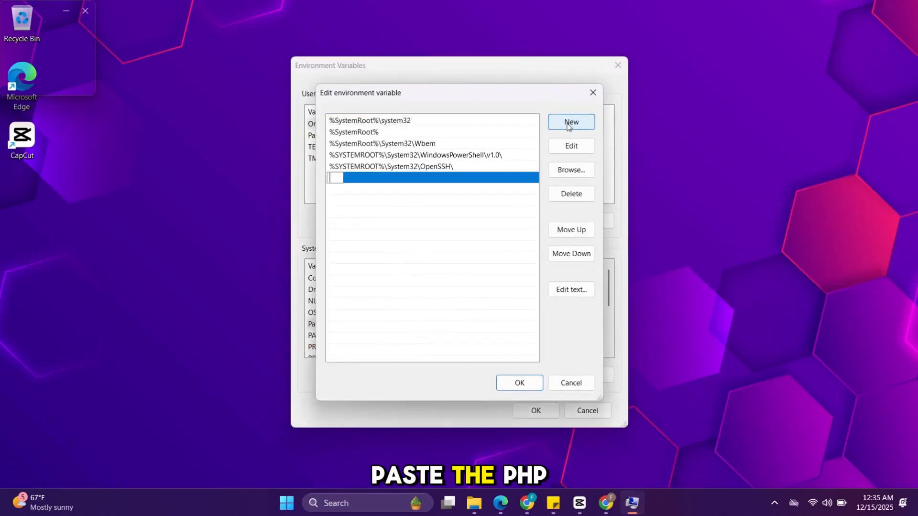
right_click(342, 176)
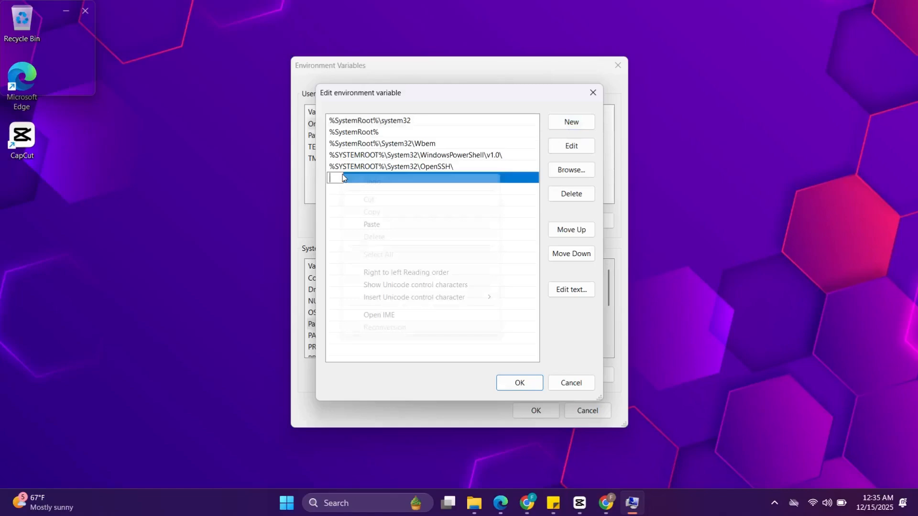
click(371, 224)
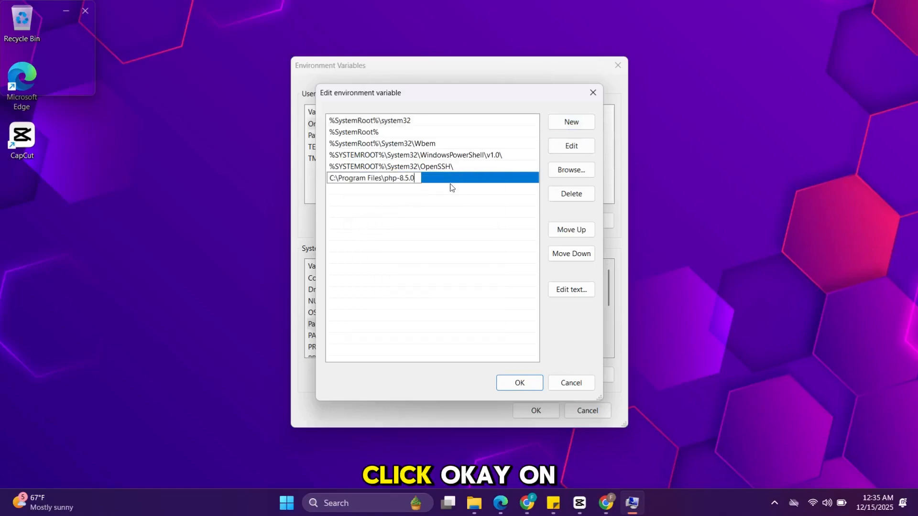
click(519, 383)
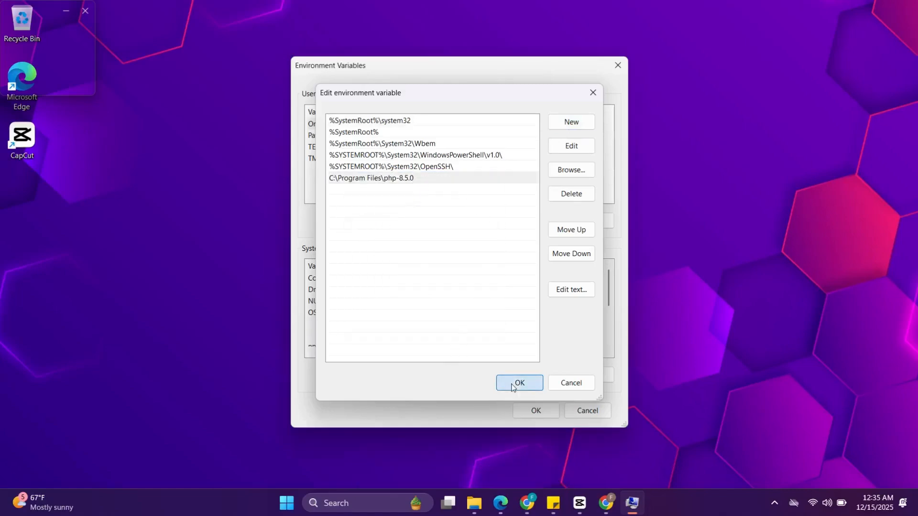
click(530, 411)
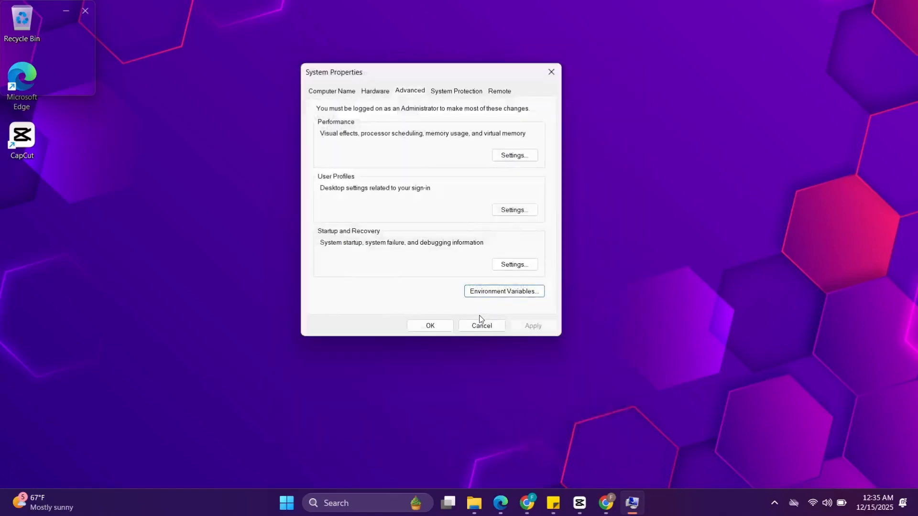
click(446, 325)
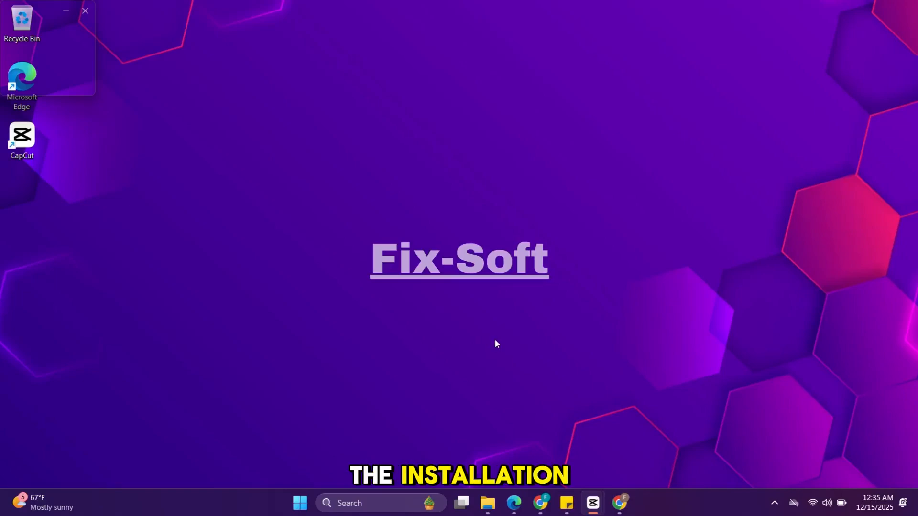
Open Command Prompt, run php -v and highlight the PHP version in the output
click(344, 503)
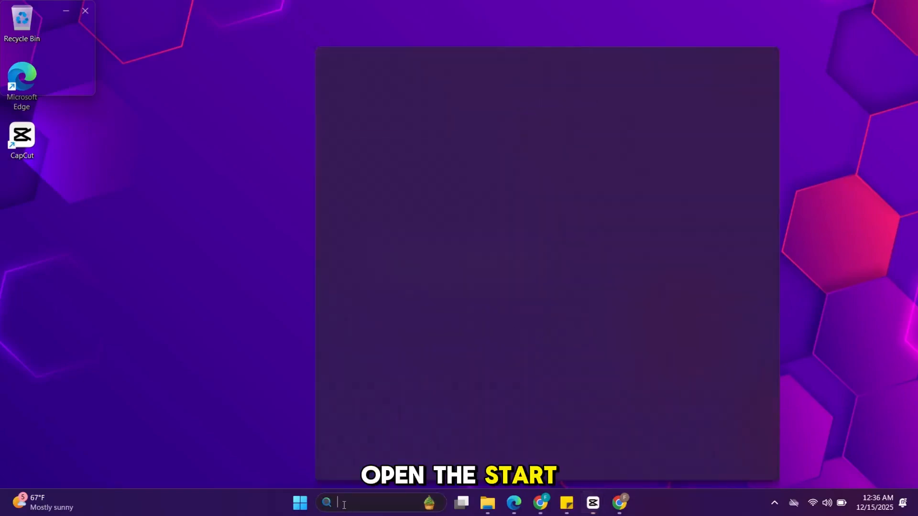
text(CMD)
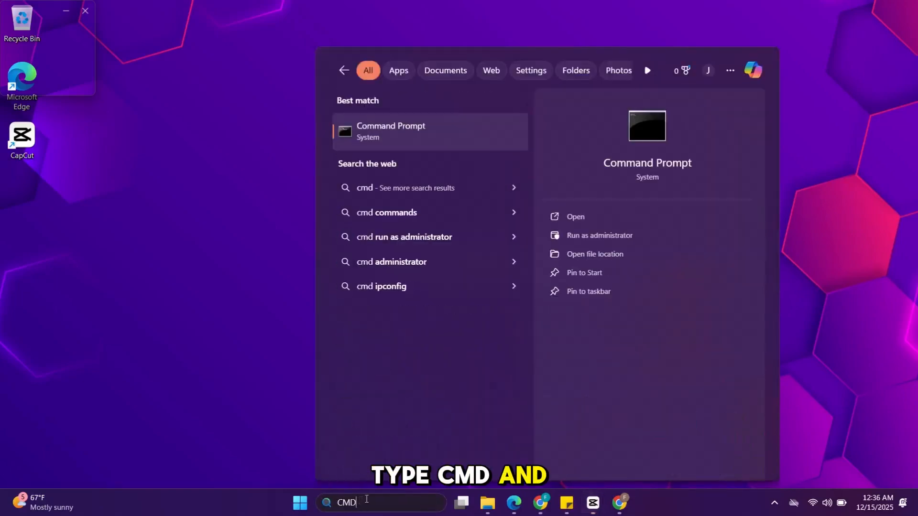
click(648, 163)
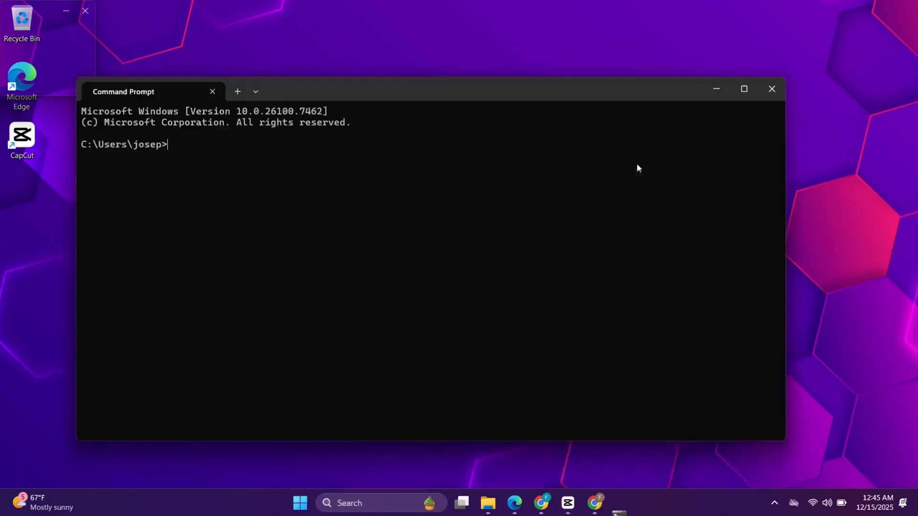
drag(441, 89, 495, 66)
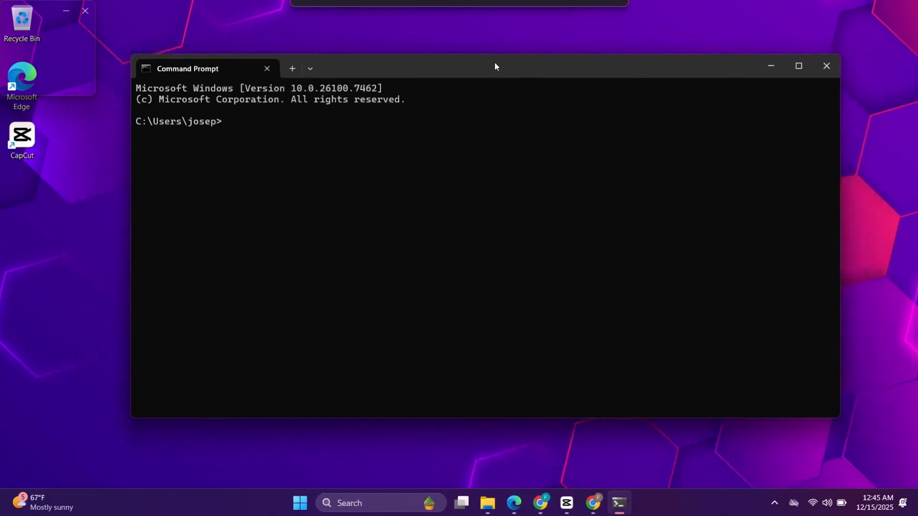
text(php -v)
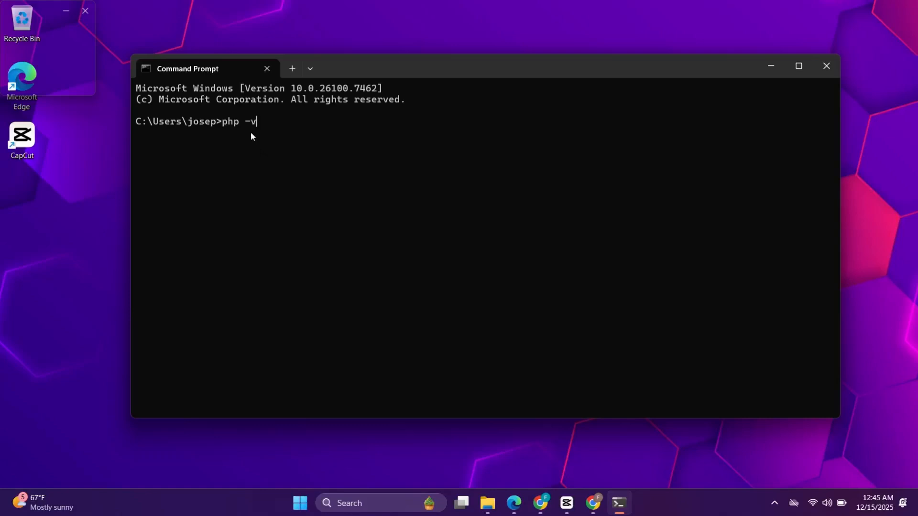
key(Return)
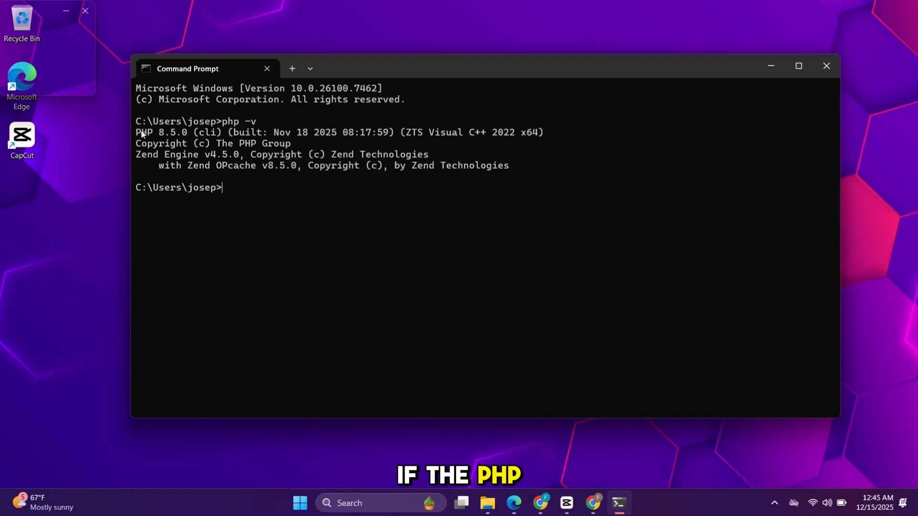
drag(136, 132, 179, 138)
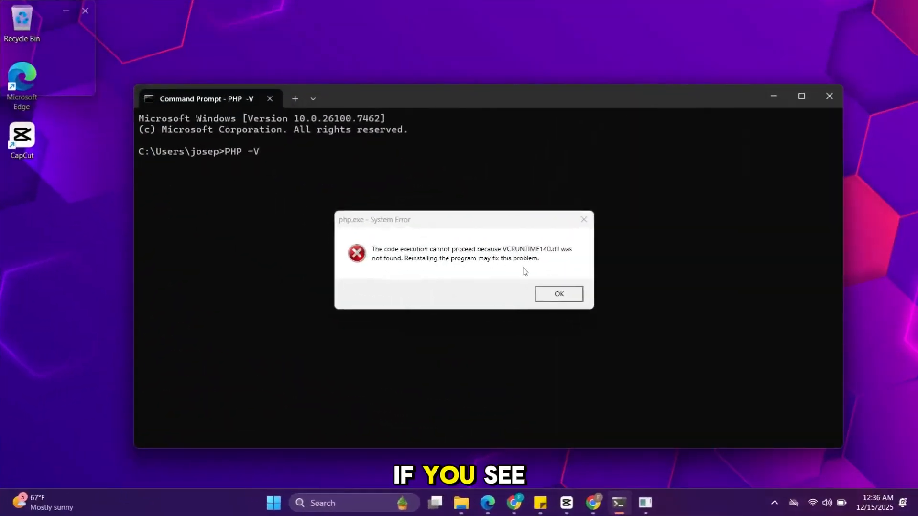
Dismiss the php.exe system error messages about missing DLL files and close Command Prompt
click(570, 295)
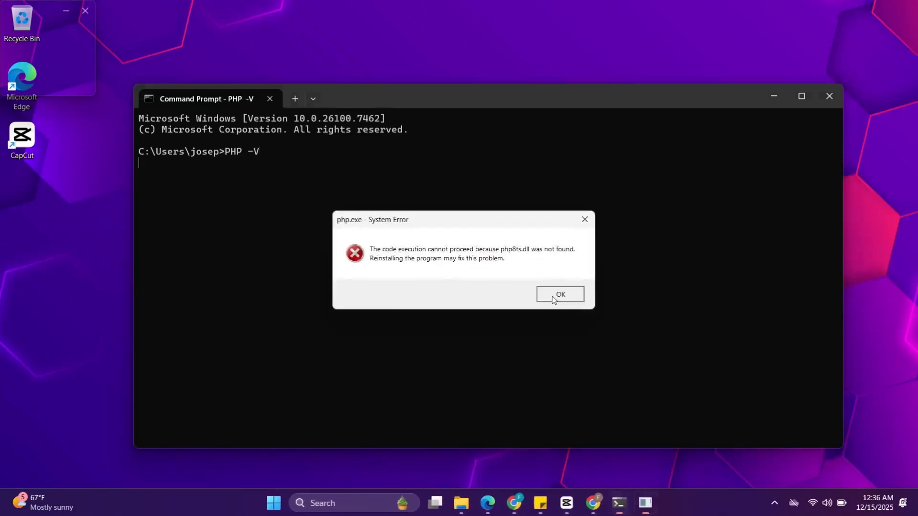
click(554, 295)
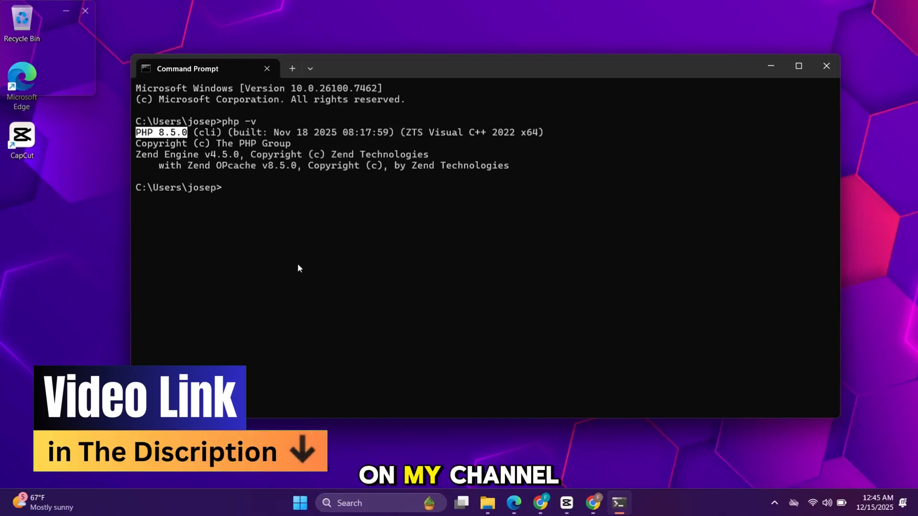
click(825, 67)
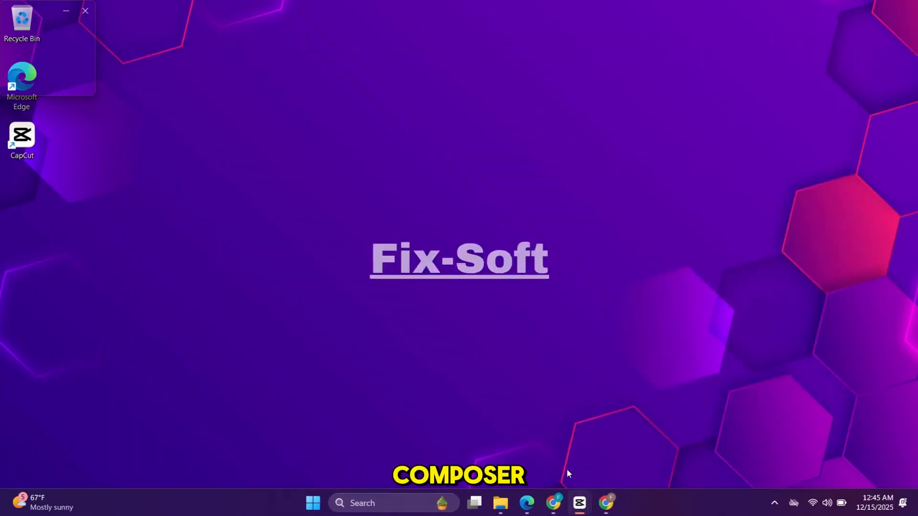
Switch to Chrome, search for composer in a new tab and open the official getcomposer.org site
click(595, 511)
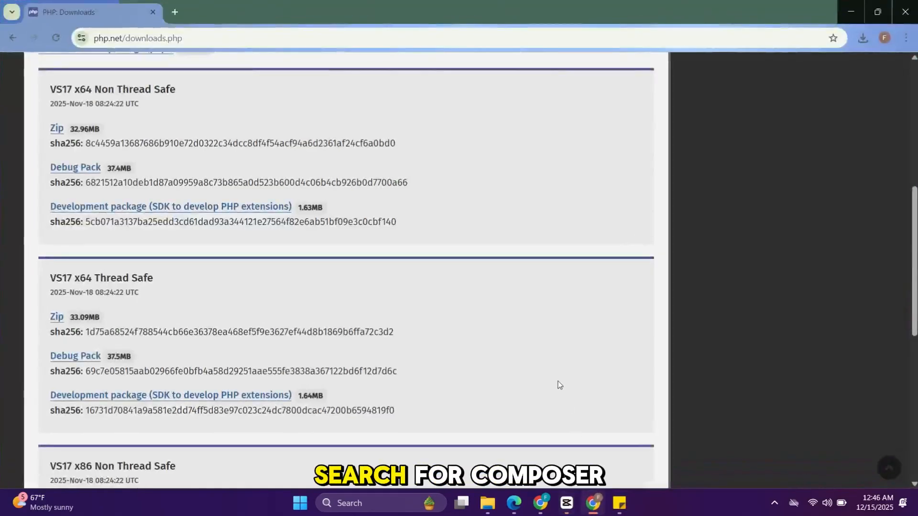
click(175, 12)
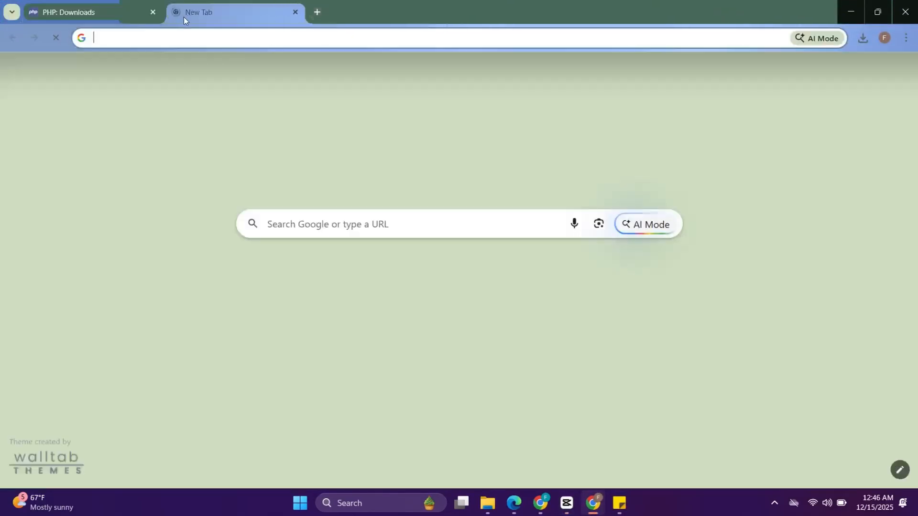
text(com)
text(poser)
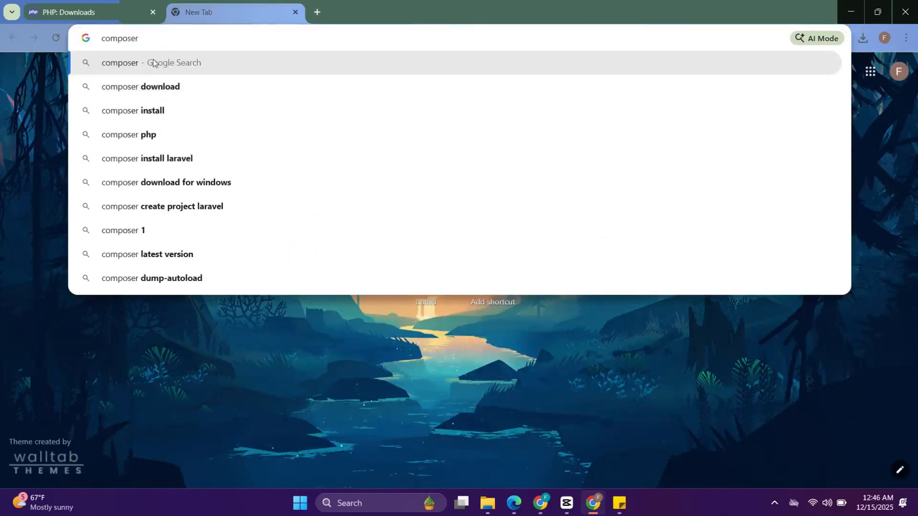
key(Return)
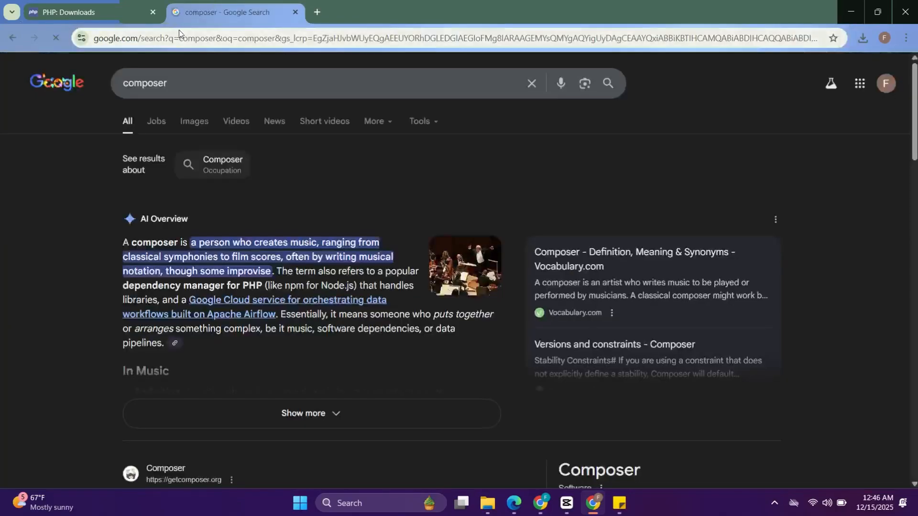
scroll(258, 300, down, 3)
scroll(256, 294, down, 3)
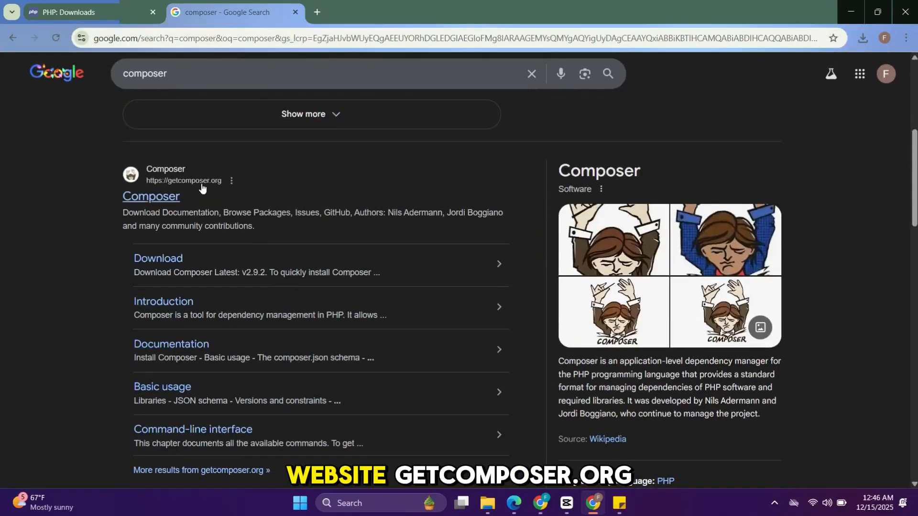
click(155, 197)
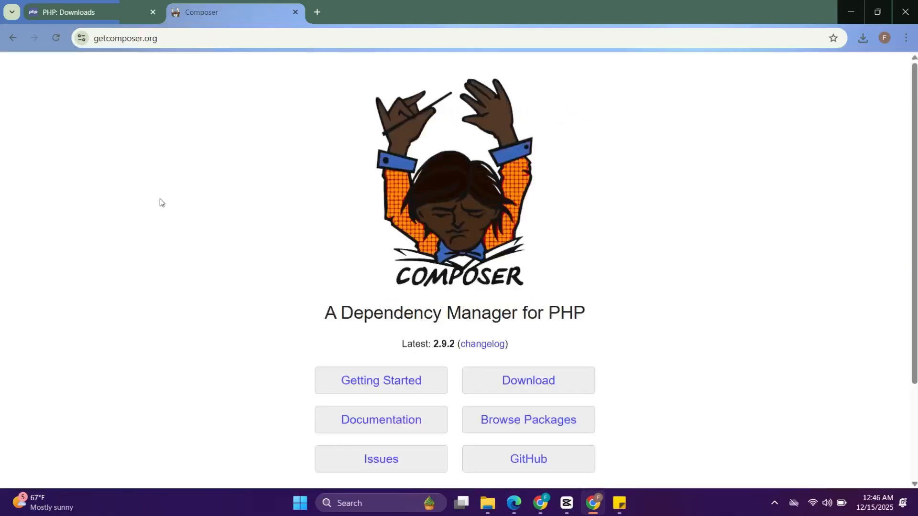
Download the Windows installer Composer-Setup.exe from Composer's download page
scroll(159, 199, down, 1)
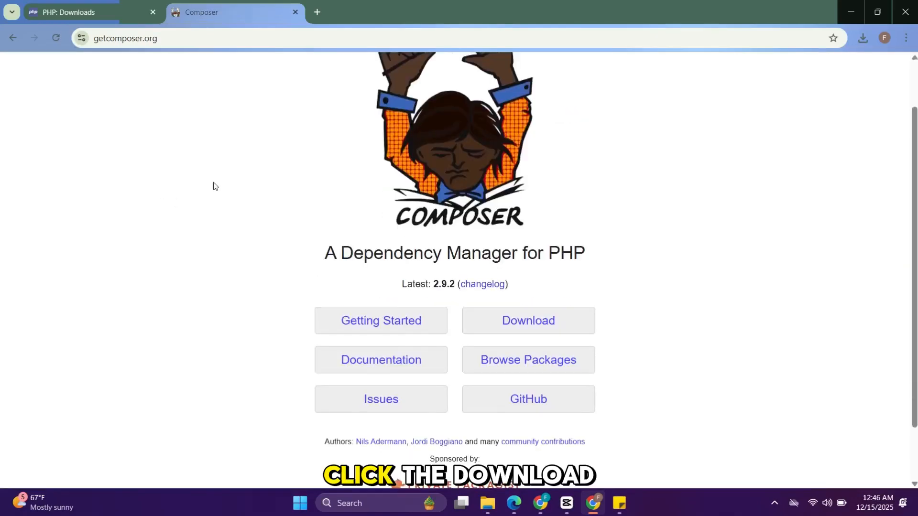
click(496, 321)
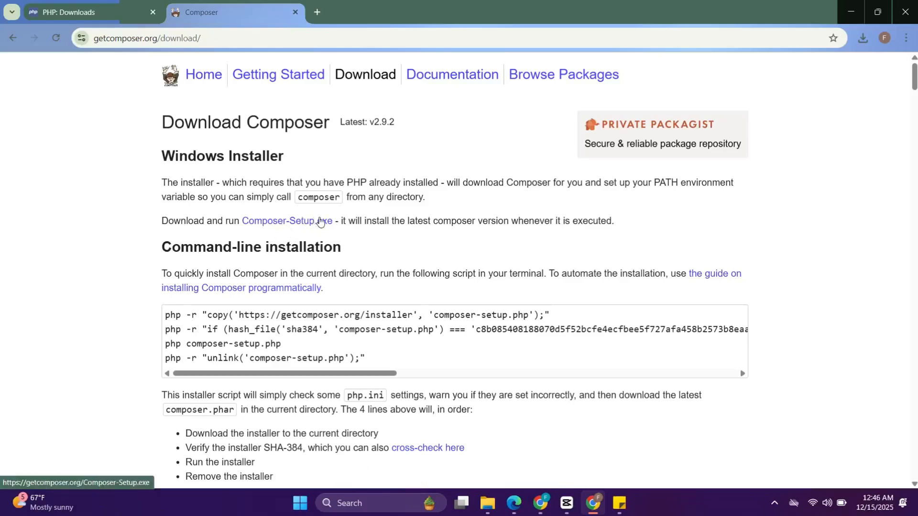
click(315, 225)
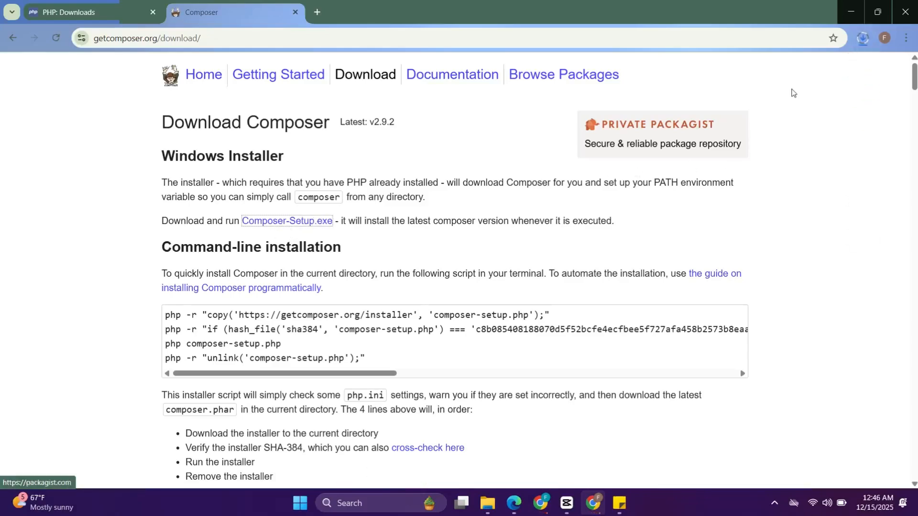
Run the downloaded Composer-Setup.exe from the browser's recent downloads and minimize the browser window
click(861, 38)
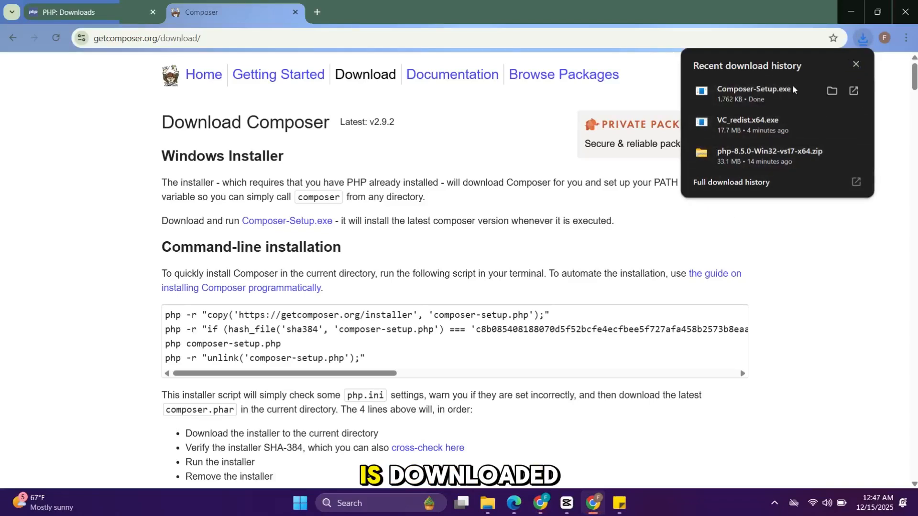
right_click(760, 94)
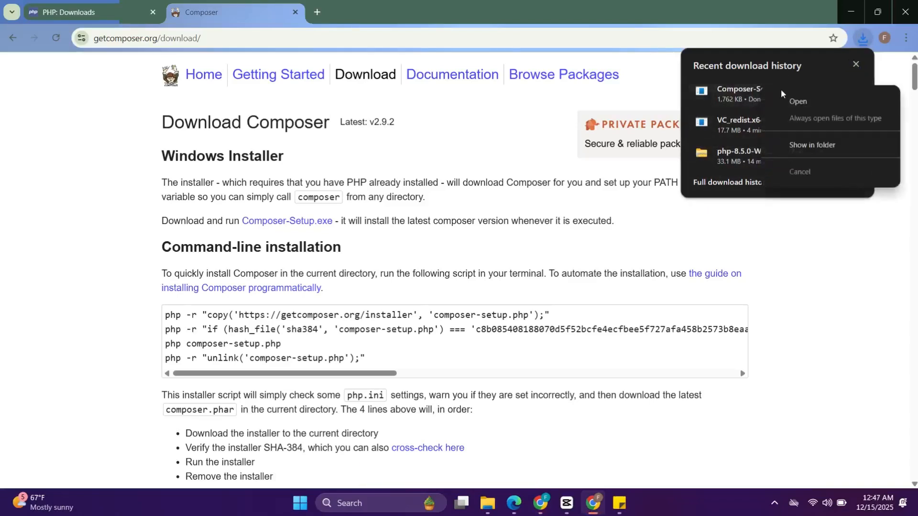
click(795, 97)
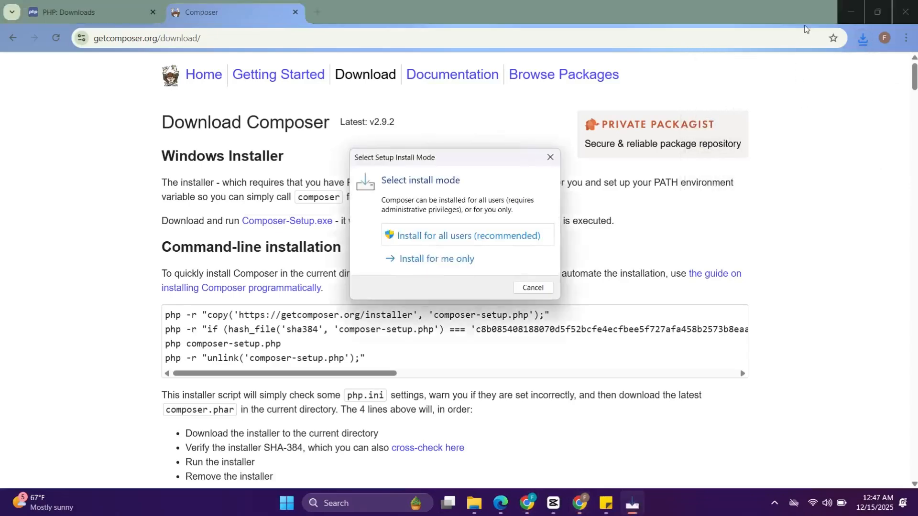
click(859, 4)
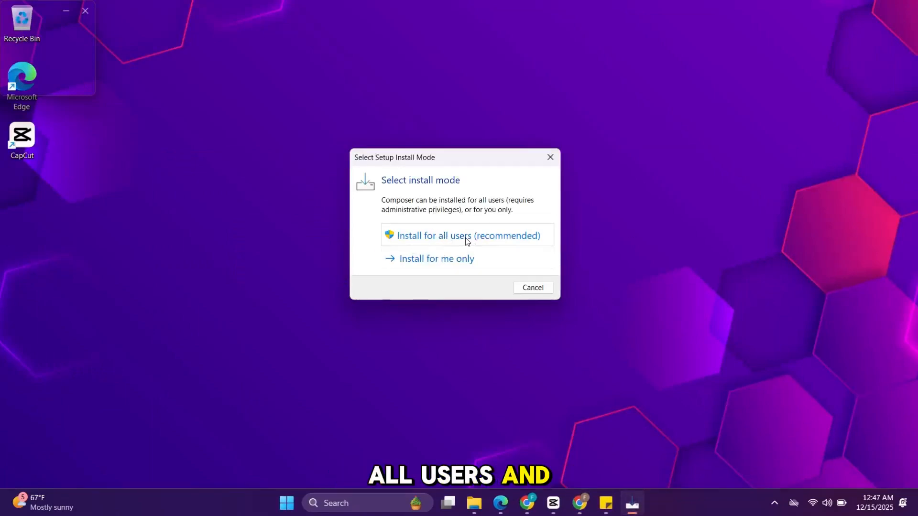
Install Composer for all users with C:\Program Files\php-8.5.0\php.exe, without developer mode or a proxy, and finish the setup
click(446, 234)
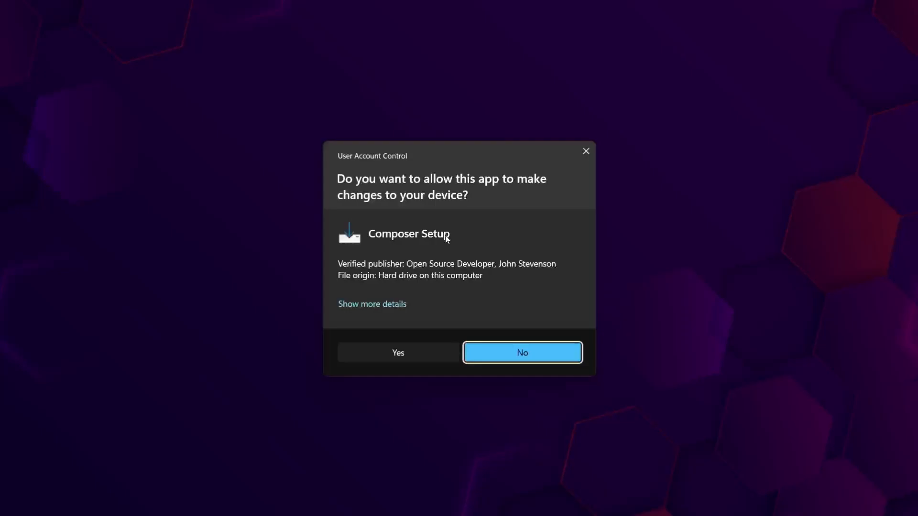
click(418, 361)
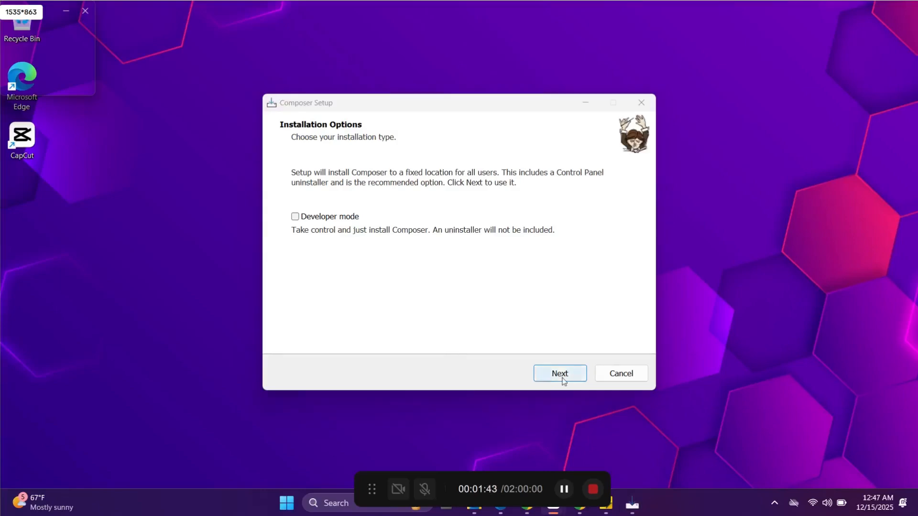
click(562, 377)
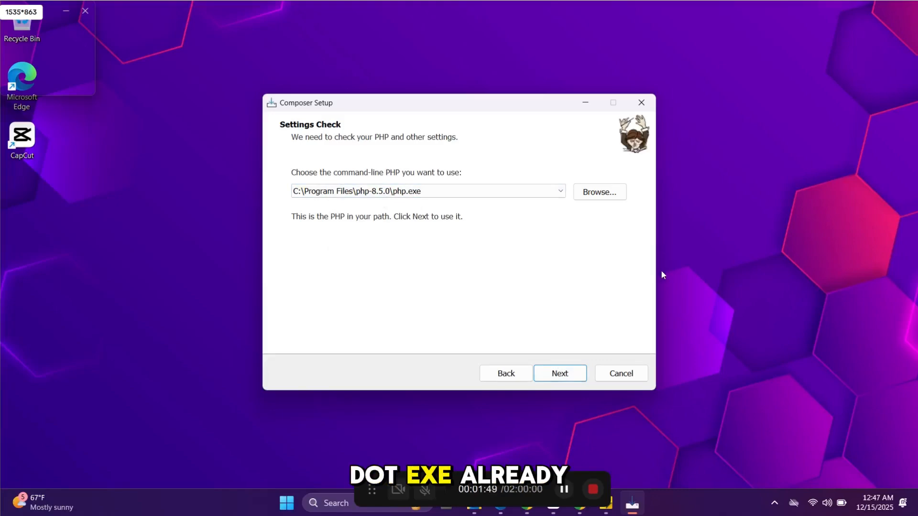
click(574, 374)
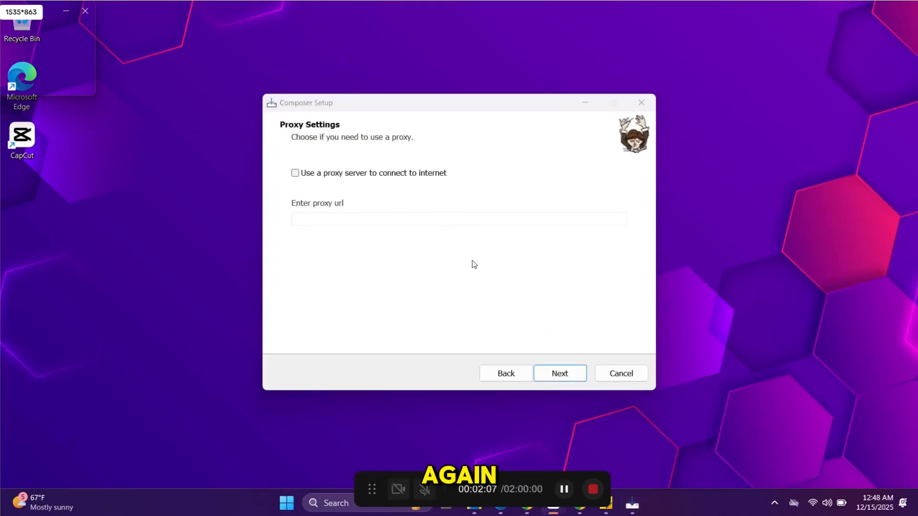
click(563, 378)
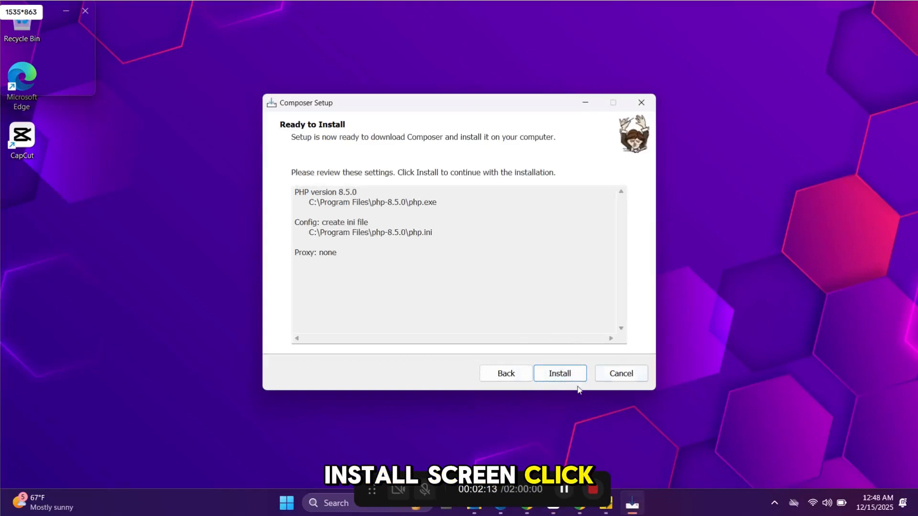
click(568, 375)
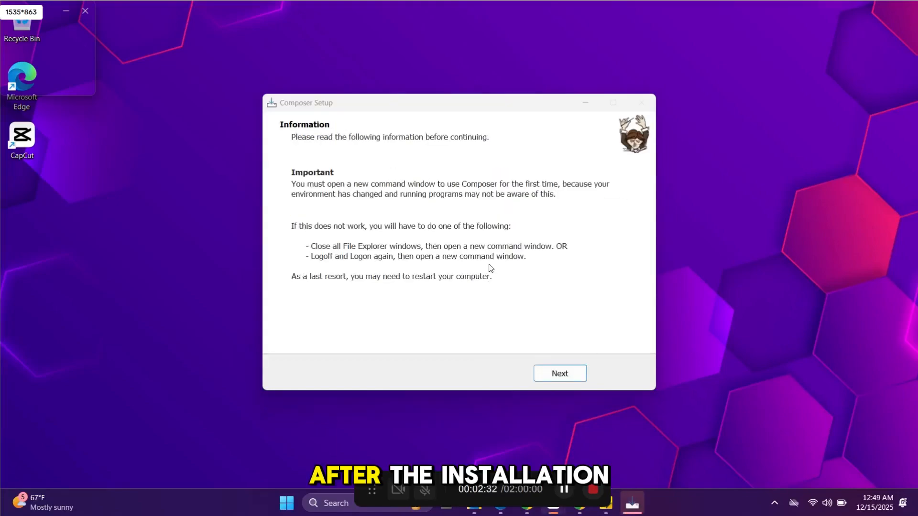
click(553, 380)
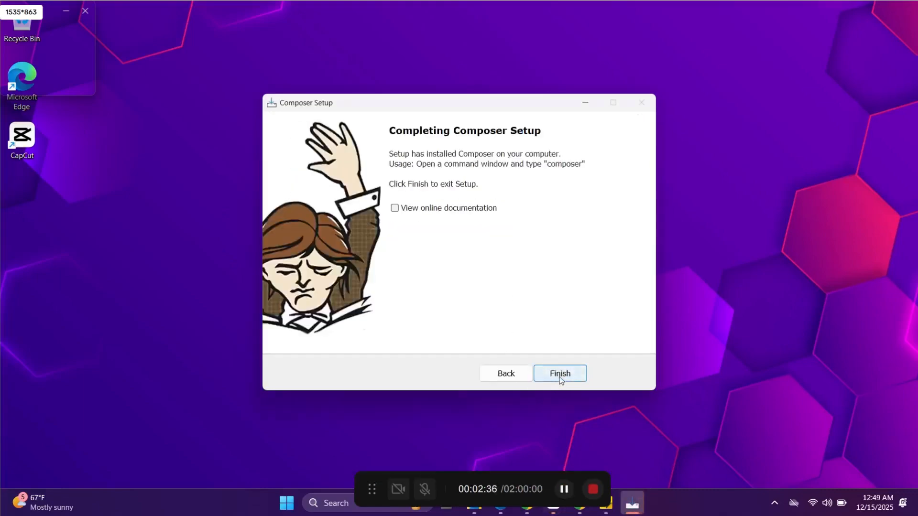
click(560, 376)
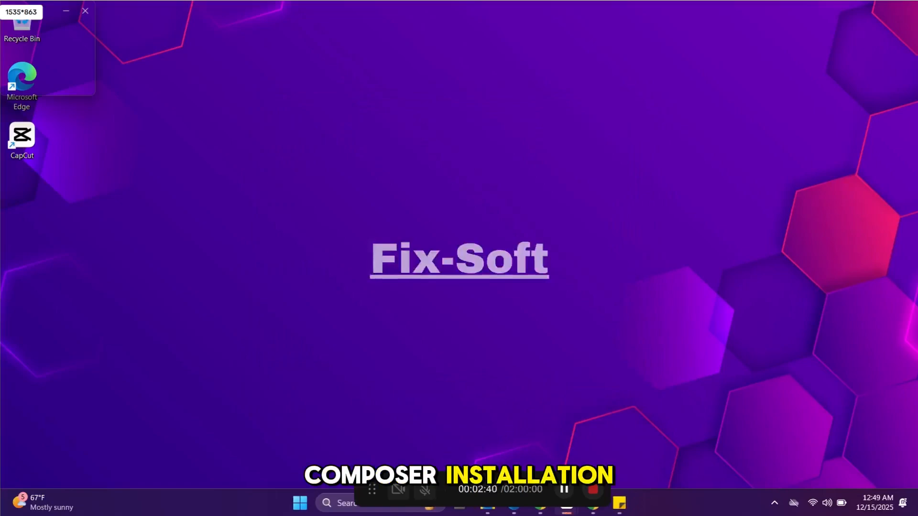
Open Command Prompt, run composer to check the installed version from the start of its output, and close the window
click(343, 509)
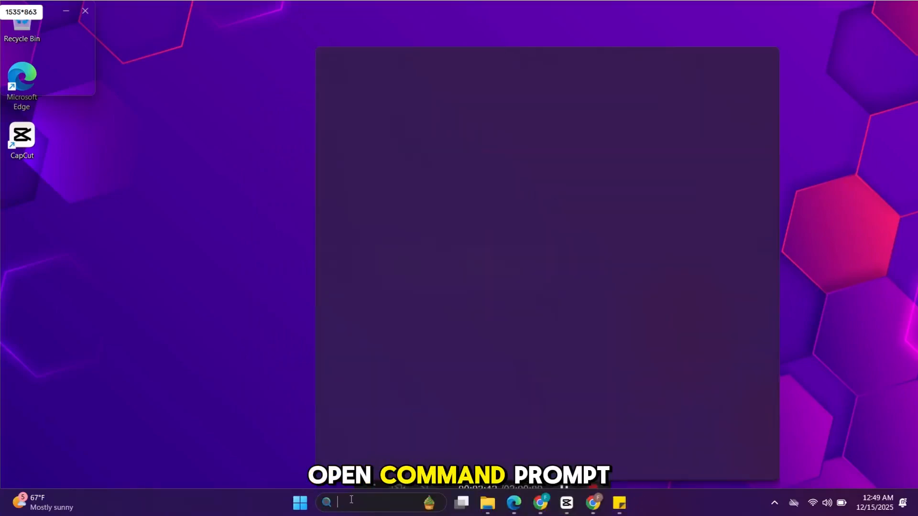
text(cmd)
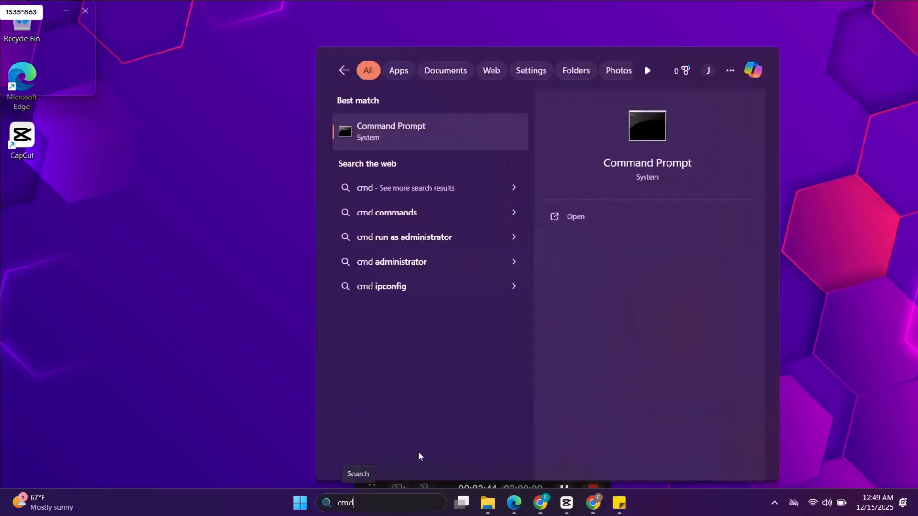
click(652, 160)
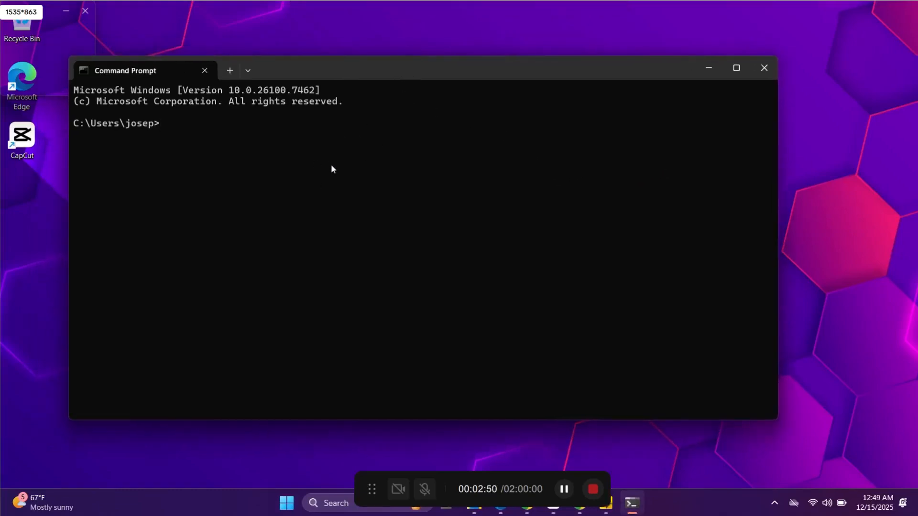
text(composer)
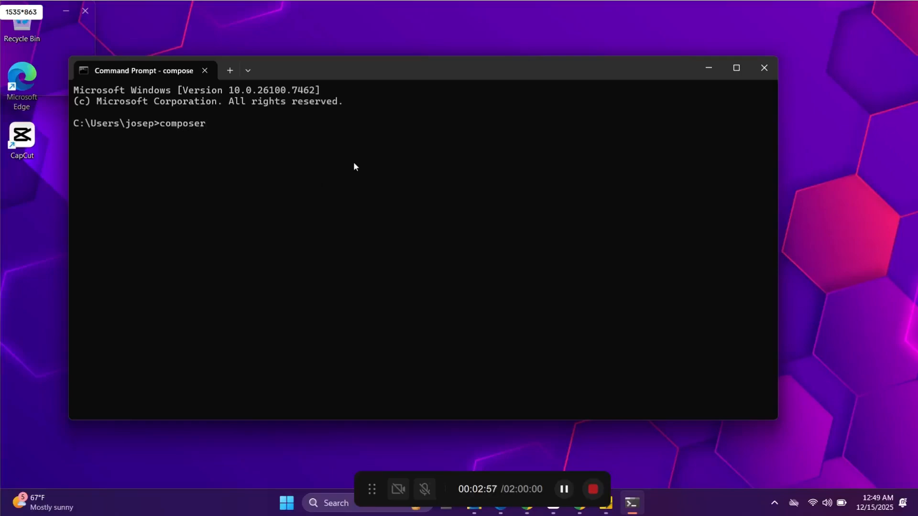
key(Return)
scroll(383, 239, up, 10)
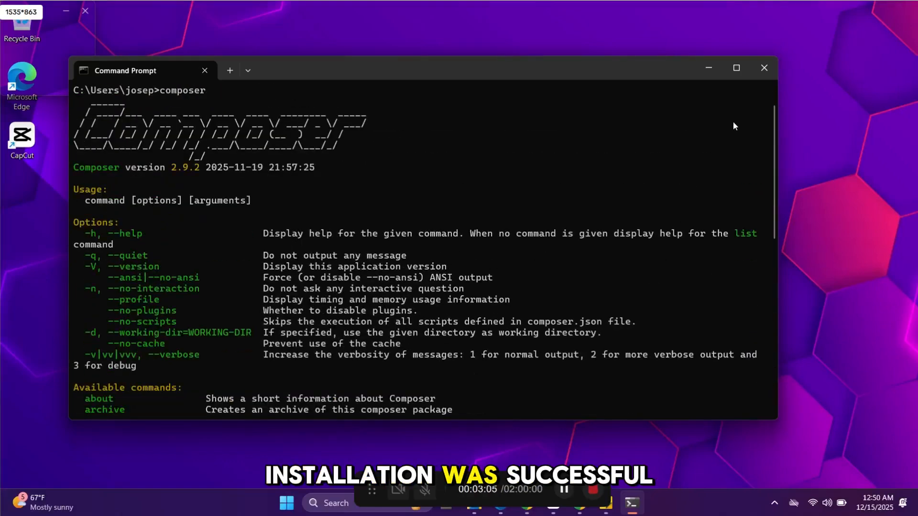
click(756, 70)
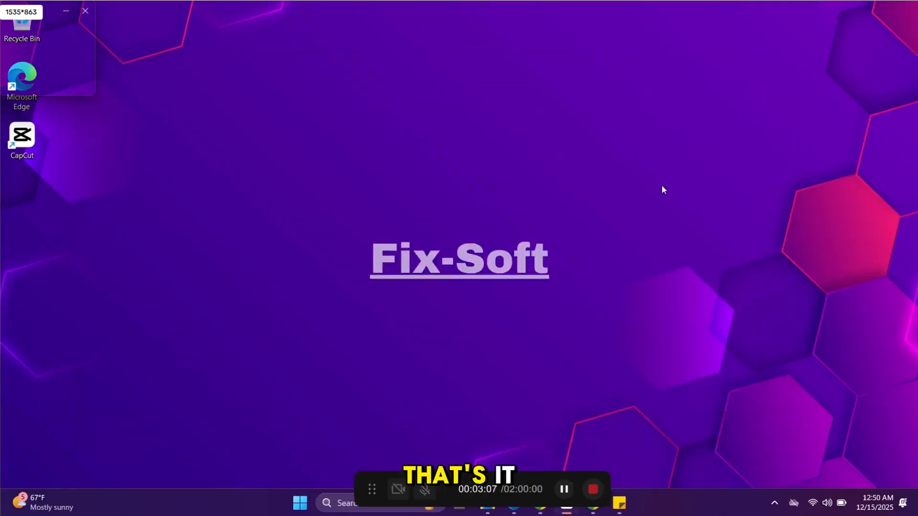